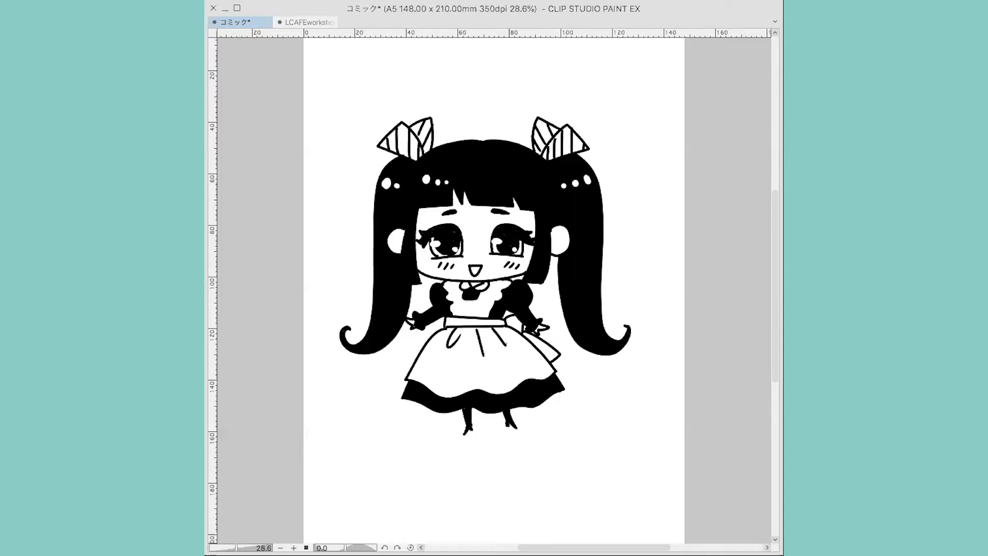
Step: Clear the finished drawing from the page and sketch a rough blue head circle about 60 mm across in the upper half
{"action": "key", "text": "Delete"}
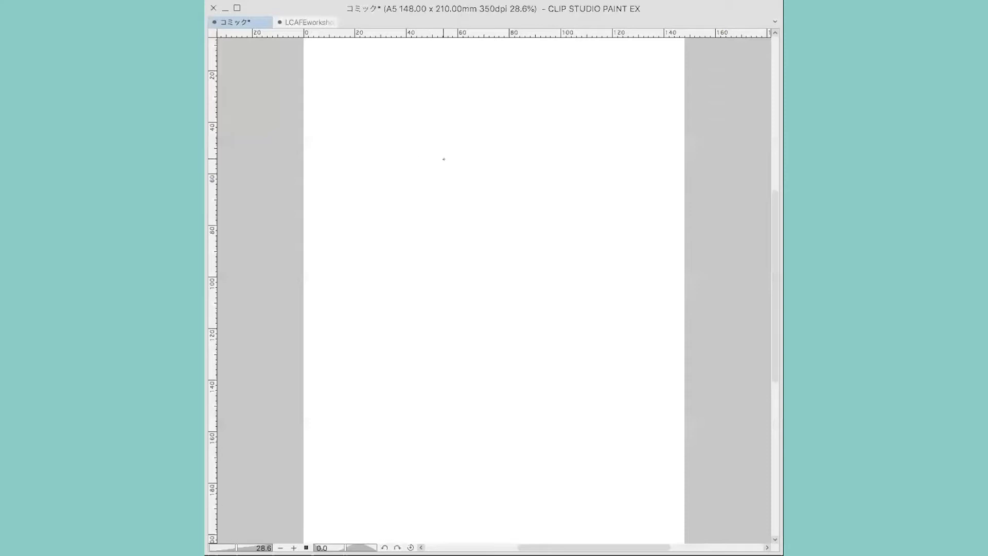
{"action": "mouse_move", "coordinate": [410, 172]}
{"action": "left_mouse_down"}
{"action": "mouse_move", "coordinate": [429, 150]}
{"action": "mouse_move", "coordinate": [412, 164]}
{"action": "mouse_move", "coordinate": [528, 140]}
{"action": "left_mouse_up"}
{"action": "mouse_move", "coordinate": [425, 155]}
{"action": "left_mouse_down"}
{"action": "mouse_move", "coordinate": [407, 205]}
{"action": "mouse_move", "coordinate": [426, 257]}
{"action": "mouse_move", "coordinate": [480, 140]}
{"action": "mouse_move", "coordinate": [567, 181]}
{"action": "left_mouse_up"}
{"action": "left_click_drag", "start_coordinate": [483, 131], "coordinate": [511, 135]}
{"action": "mouse_move", "coordinate": [512, 136]}
{"action": "left_mouse_down"}
{"action": "mouse_move", "coordinate": [543, 158]}
{"action": "mouse_move", "coordinate": [561, 192]}
{"action": "left_mouse_up"}
{"action": "mouse_move", "coordinate": [516, 144]}
{"action": "left_mouse_down"}
{"action": "mouse_move", "coordinate": [561, 201]}
{"action": "mouse_move", "coordinate": [554, 167]}
{"action": "mouse_move", "coordinate": [553, 241]}
{"action": "left_mouse_up"}
{"action": "left_click_drag", "start_coordinate": [568, 190], "coordinate": [550, 261]}
{"action": "left_click_drag", "start_coordinate": [571, 225], "coordinate": [536, 270]}
{"action": "mouse_move", "coordinate": [488, 132]}
{"action": "left_mouse_down"}
{"action": "mouse_move", "coordinate": [442, 141]}
{"action": "mouse_move", "coordinate": [419, 176]}
{"action": "mouse_move", "coordinate": [424, 255]}
{"action": "left_mouse_up"}
{"action": "mouse_move", "coordinate": [410, 218]}
{"action": "left_mouse_down"}
{"action": "mouse_move", "coordinate": [441, 270]}
{"action": "mouse_move", "coordinate": [498, 284]}
{"action": "left_mouse_up"}
{"action": "mouse_move", "coordinate": [440, 273]}
{"action": "left_mouse_down"}
{"action": "mouse_move", "coordinate": [509, 285]}
{"action": "mouse_move", "coordinate": [523, 274]}
{"action": "mouse_move", "coordinate": [511, 270]}
{"action": "mouse_move", "coordinate": [551, 262]}
{"action": "left_mouse_up"}
{"action": "left_click_drag", "start_coordinate": [502, 281], "coordinate": [540, 266]}
{"action": "left_click_drag", "start_coordinate": [488, 283], "coordinate": [523, 277]}
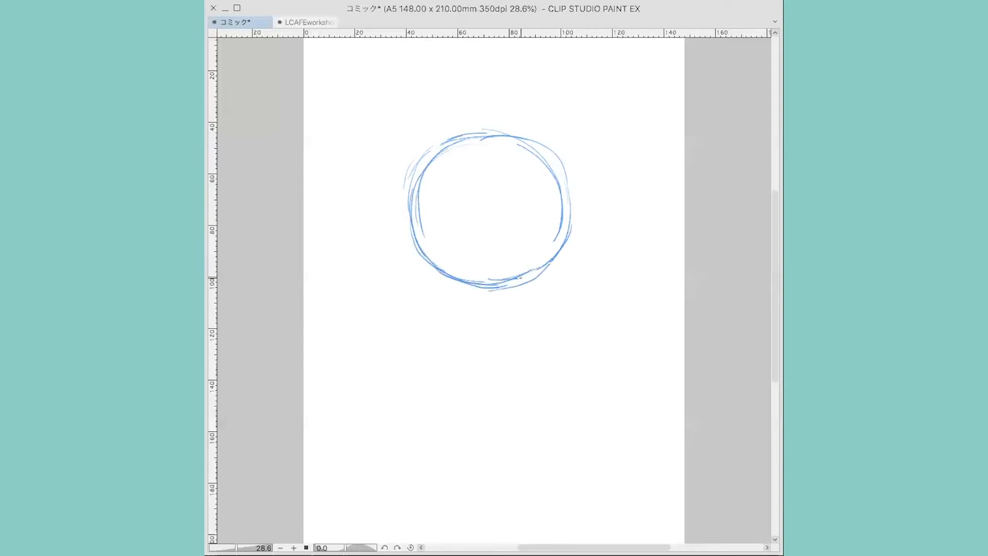
{"action": "left_click_drag", "start_coordinate": [564, 180], "coordinate": [571, 204]}
Step: Sketch a rough body circle about 69 mm wide and 60 mm tall directly beneath the head circle
{"action": "mouse_move", "coordinate": [455, 283]}
{"action": "left_mouse_down"}
{"action": "mouse_move", "coordinate": [435, 296]}
{"action": "mouse_move", "coordinate": [414, 337]}
{"action": "mouse_move", "coordinate": [425, 395]}
{"action": "left_mouse_up"}
{"action": "left_click_drag", "start_coordinate": [418, 314], "coordinate": [430, 399]}
{"action": "mouse_move", "coordinate": [485, 295]}
{"action": "left_mouse_down"}
{"action": "mouse_move", "coordinate": [415, 349]}
{"action": "mouse_move", "coordinate": [456, 296]}
{"action": "mouse_move", "coordinate": [540, 288]}
{"action": "mouse_move", "coordinate": [572, 332]}
{"action": "left_mouse_up"}
{"action": "mouse_move", "coordinate": [537, 282]}
{"action": "left_mouse_down"}
{"action": "mouse_move", "coordinate": [586, 362]}
{"action": "mouse_move", "coordinate": [560, 298]}
{"action": "left_mouse_up"}
{"action": "mouse_move", "coordinate": [567, 308]}
{"action": "left_mouse_down"}
{"action": "mouse_move", "coordinate": [583, 370]}
{"action": "mouse_move", "coordinate": [561, 402]}
{"action": "left_mouse_up"}
{"action": "mouse_move", "coordinate": [588, 338]}
{"action": "left_mouse_down"}
{"action": "mouse_move", "coordinate": [555, 419]}
{"action": "mouse_move", "coordinate": [543, 425]}
{"action": "left_mouse_up"}
{"action": "left_click_drag", "start_coordinate": [575, 375], "coordinate": [512, 423]}
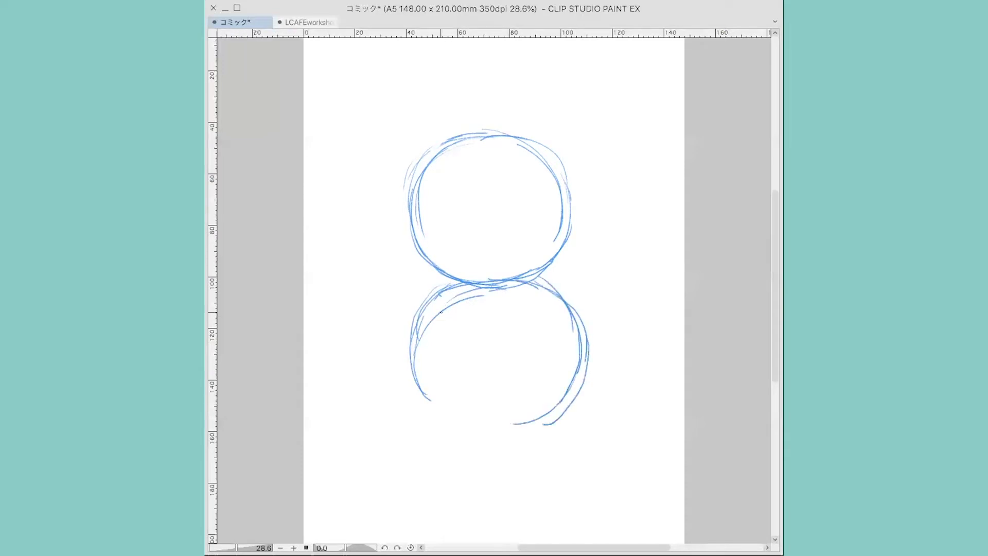
{"action": "mouse_move", "coordinate": [410, 383]}
{"action": "left_mouse_down"}
{"action": "mouse_move", "coordinate": [439, 421]}
{"action": "mouse_move", "coordinate": [498, 430]}
{"action": "left_mouse_up"}
{"action": "mouse_move", "coordinate": [435, 406]}
{"action": "left_mouse_down"}
{"action": "mouse_move", "coordinate": [475, 427]}
{"action": "mouse_move", "coordinate": [518, 426]}
{"action": "left_mouse_up"}
{"action": "mouse_move", "coordinate": [448, 427]}
{"action": "left_mouse_down"}
{"action": "mouse_move", "coordinate": [522, 432]}
{"action": "mouse_move", "coordinate": [512, 430]}
{"action": "left_mouse_up"}
{"action": "mouse_move", "coordinate": [527, 277]}
{"action": "left_mouse_down"}
{"action": "mouse_move", "coordinate": [582, 345]}
{"action": "mouse_move", "coordinate": [575, 371]}
{"action": "mouse_move", "coordinate": [579, 344]}
{"action": "mouse_move", "coordinate": [556, 415]}
{"action": "mouse_move", "coordinate": [524, 432]}
{"action": "mouse_move", "coordinate": [498, 432]}
{"action": "left_mouse_up"}
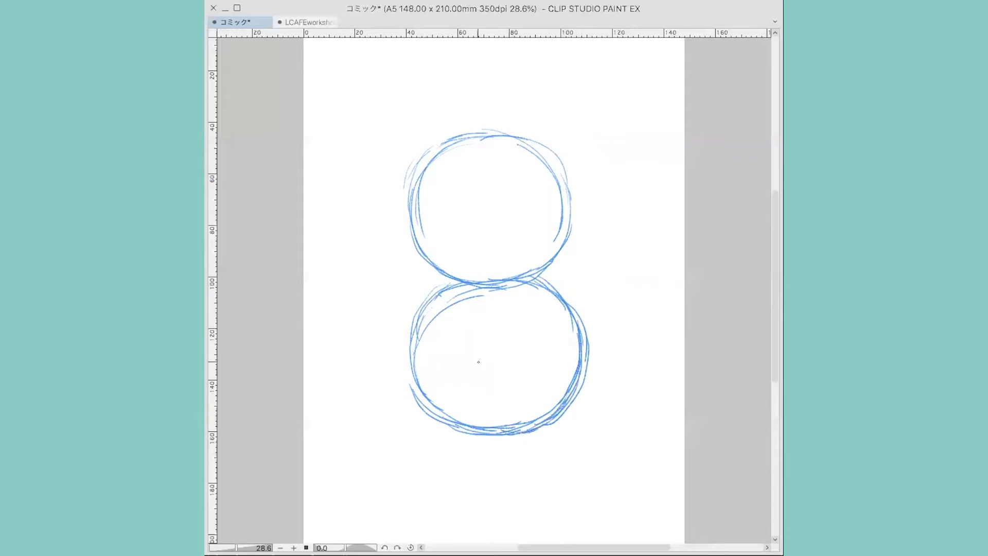
{"action": "left_click_drag", "start_coordinate": [479, 280], "coordinate": [443, 286]}
{"action": "left_click_drag", "start_coordinate": [512, 284], "coordinate": [431, 291]}
{"action": "mouse_move", "coordinate": [554, 287]}
{"action": "left_mouse_down"}
{"action": "mouse_move", "coordinate": [569, 312]}
{"action": "mouse_move", "coordinate": [581, 358]}
{"action": "mouse_move", "coordinate": [578, 378]}
{"action": "left_mouse_up"}
Step: Draw crossed vertical and horizontal face guidelines in the head circle and a flat cheek ellipse along its base
{"action": "left_click_drag", "start_coordinate": [484, 146], "coordinate": [488, 280]}
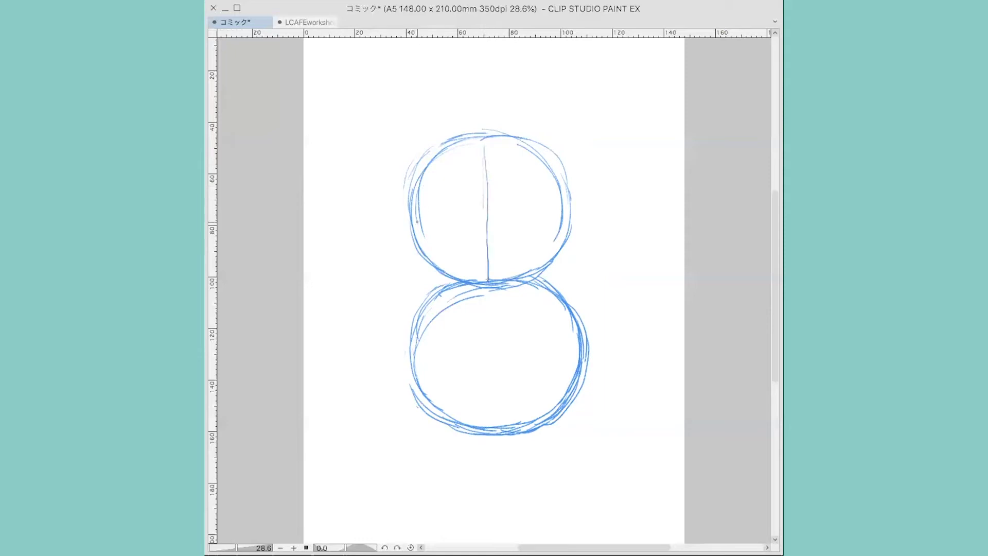
{"action": "left_click_drag", "start_coordinate": [416, 222], "coordinate": [576, 217]}
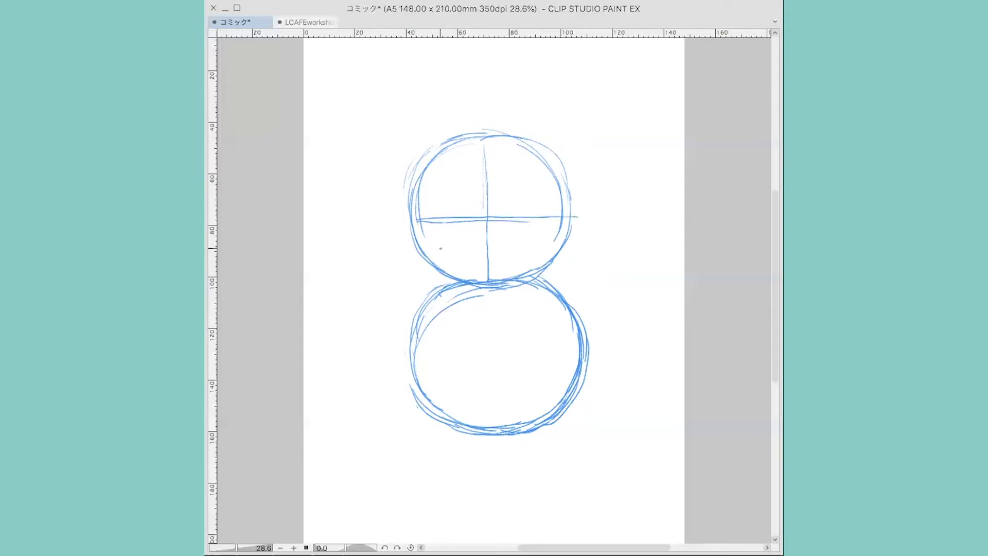
{"action": "mouse_move", "coordinate": [425, 252]}
{"action": "left_mouse_down"}
{"action": "mouse_move", "coordinate": [540, 251]}
{"action": "mouse_move", "coordinate": [555, 257]}
{"action": "mouse_move", "coordinate": [550, 267]}
{"action": "left_mouse_up"}
{"action": "mouse_move", "coordinate": [421, 254]}
{"action": "left_mouse_down"}
{"action": "mouse_move", "coordinate": [448, 278]}
{"action": "mouse_move", "coordinate": [546, 270]}
{"action": "left_mouse_up"}
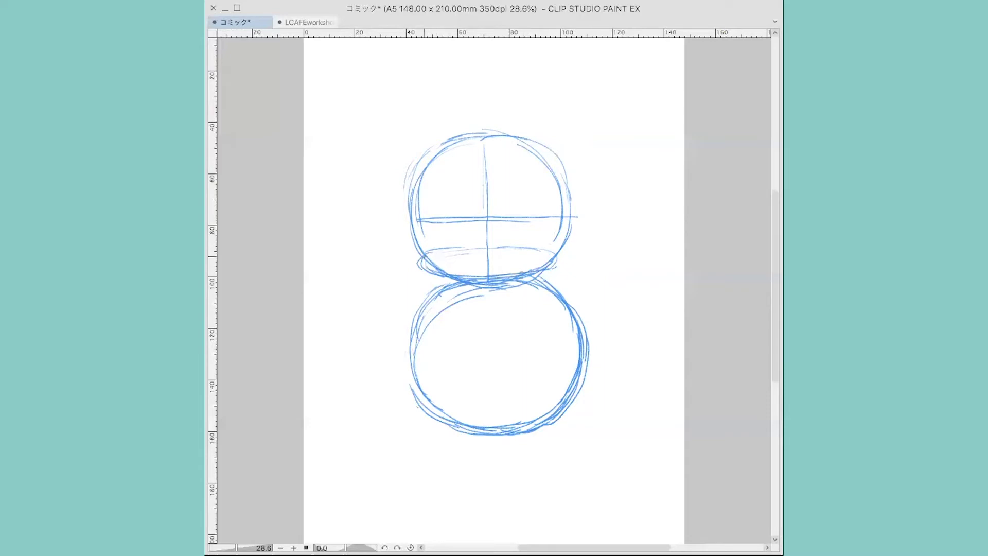
{"action": "mouse_move", "coordinate": [423, 256]}
{"action": "left_mouse_down"}
{"action": "mouse_move", "coordinate": [472, 243]}
{"action": "mouse_move", "coordinate": [438, 249]}
{"action": "mouse_move", "coordinate": [542, 247]}
{"action": "left_mouse_up"}
{"action": "mouse_move", "coordinate": [483, 247]}
{"action": "left_mouse_down"}
{"action": "mouse_move", "coordinate": [539, 245]}
{"action": "mouse_move", "coordinate": [558, 253]}
{"action": "mouse_move", "coordinate": [545, 266]}
{"action": "left_mouse_up"}
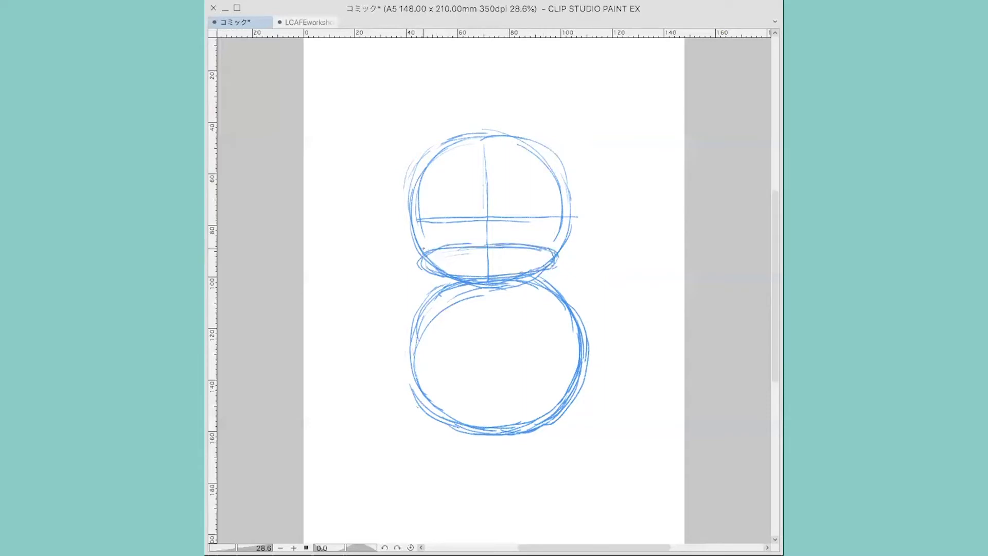
{"action": "mouse_move", "coordinate": [423, 258]}
{"action": "left_mouse_down"}
{"action": "mouse_move", "coordinate": [433, 273]}
{"action": "mouse_move", "coordinate": [502, 275]}
{"action": "left_mouse_up"}
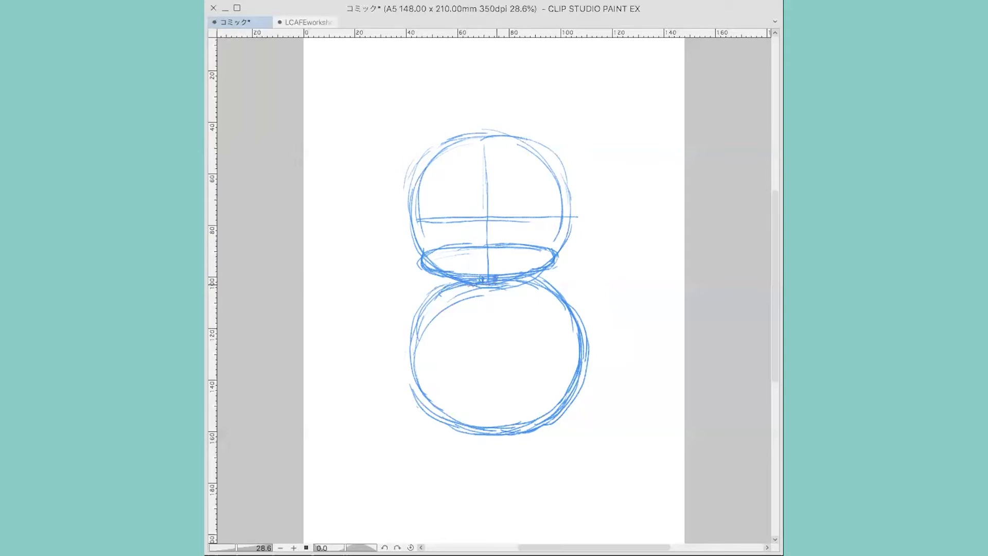
Step: Sketch a boxy torso below the head and two tapering legs reaching the bottom of the body circle
{"action": "left_click_drag", "start_coordinate": [472, 286], "coordinate": [463, 337]}
{"action": "mouse_move", "coordinate": [499, 287]}
{"action": "left_mouse_down"}
{"action": "mouse_move", "coordinate": [517, 304]}
{"action": "mouse_move", "coordinate": [513, 336]}
{"action": "mouse_move", "coordinate": [486, 343]}
{"action": "mouse_move", "coordinate": [460, 333]}
{"action": "mouse_move", "coordinate": [514, 339]}
{"action": "left_mouse_up"}
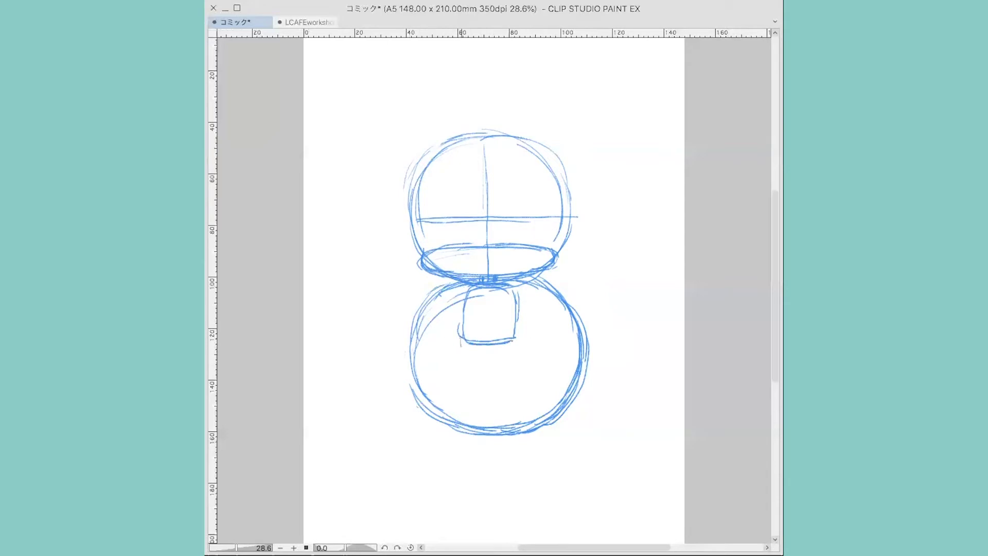
{"action": "left_click_drag", "start_coordinate": [462, 338], "coordinate": [484, 427]}
{"action": "mouse_move", "coordinate": [489, 346]}
{"action": "left_mouse_down"}
{"action": "mouse_move", "coordinate": [485, 425]}
{"action": "mouse_move", "coordinate": [494, 374]}
{"action": "mouse_move", "coordinate": [514, 403]}
{"action": "mouse_move", "coordinate": [488, 349]}
{"action": "mouse_move", "coordinate": [525, 422]}
{"action": "left_mouse_up"}
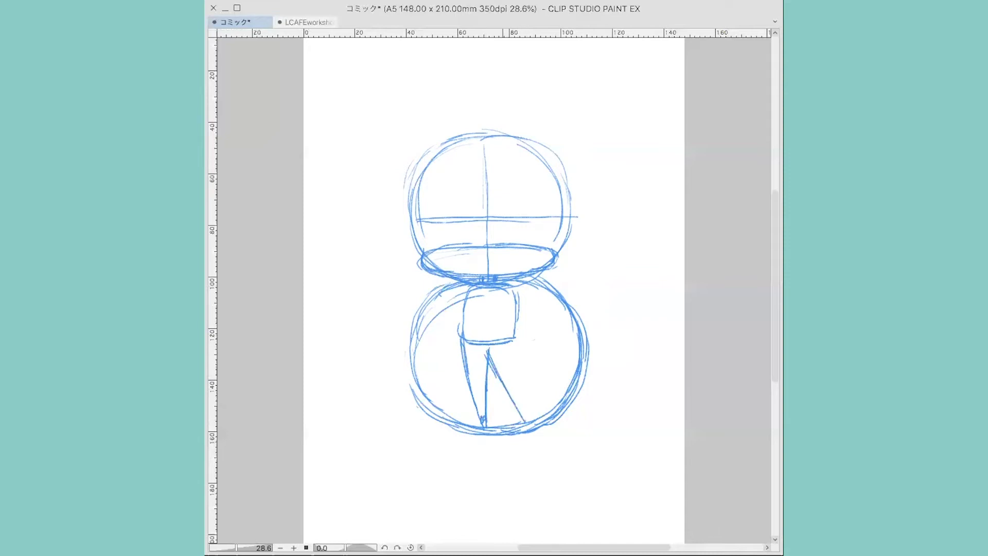
{"action": "left_click_drag", "start_coordinate": [515, 344], "coordinate": [525, 416]}
Step: Sketch both arms spreading outward and down from the shoulders to the edges of the body circle
{"action": "mouse_move", "coordinate": [466, 288]}
{"action": "left_mouse_down"}
{"action": "mouse_move", "coordinate": [439, 329]}
{"action": "mouse_move", "coordinate": [409, 337]}
{"action": "left_mouse_up"}
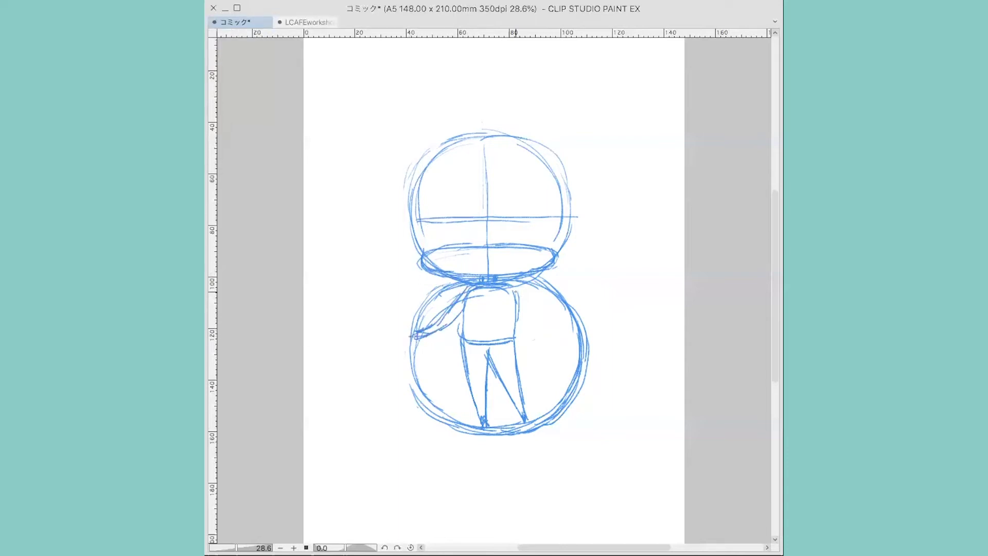
{"action": "mouse_move", "coordinate": [514, 291]}
{"action": "left_mouse_down"}
{"action": "mouse_move", "coordinate": [571, 331]}
{"action": "mouse_move", "coordinate": [538, 323]}
{"action": "mouse_move", "coordinate": [545, 328]}
{"action": "mouse_move", "coordinate": [568, 333]}
{"action": "left_mouse_up"}
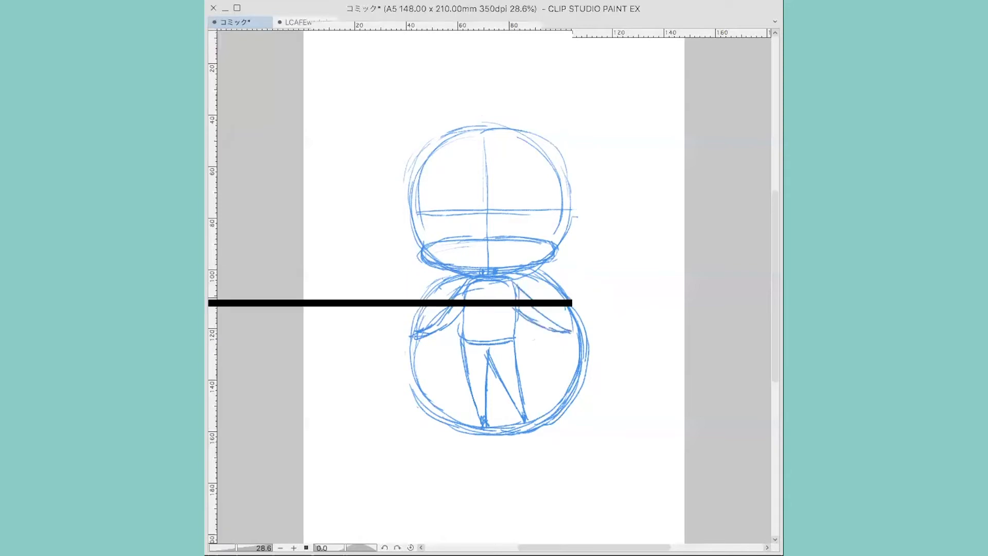
{"action": "left_click_drag", "start_coordinate": [566, 330], "coordinate": [574, 328]}
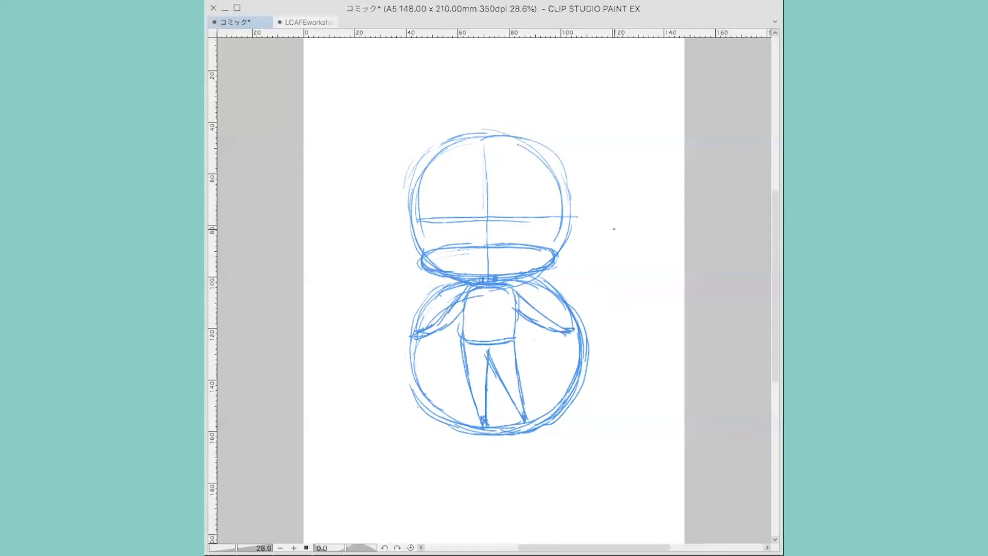
{"action": "mouse_move", "coordinate": [613, 230]}
{"action": "left_mouse_down"}
{"action": "mouse_move", "coordinate": [640, 221]}
{"action": "mouse_move", "coordinate": [624, 237]}
{"action": "left_mouse_up"}
{"action": "left_click_drag", "start_coordinate": [513, 309], "coordinate": [516, 328]}
{"action": "left_click_drag", "start_coordinate": [640, 224], "coordinate": [621, 242]}
Step: Outline the cheeks and jaw over the faded guide, and draw two large eyes and a small triangular mouth
{"action": "mouse_move", "coordinate": [416, 208]}
{"action": "left_mouse_down"}
{"action": "mouse_move", "coordinate": [423, 255]}
{"action": "mouse_move", "coordinate": [450, 278]}
{"action": "mouse_move", "coordinate": [485, 276]}
{"action": "left_mouse_up"}
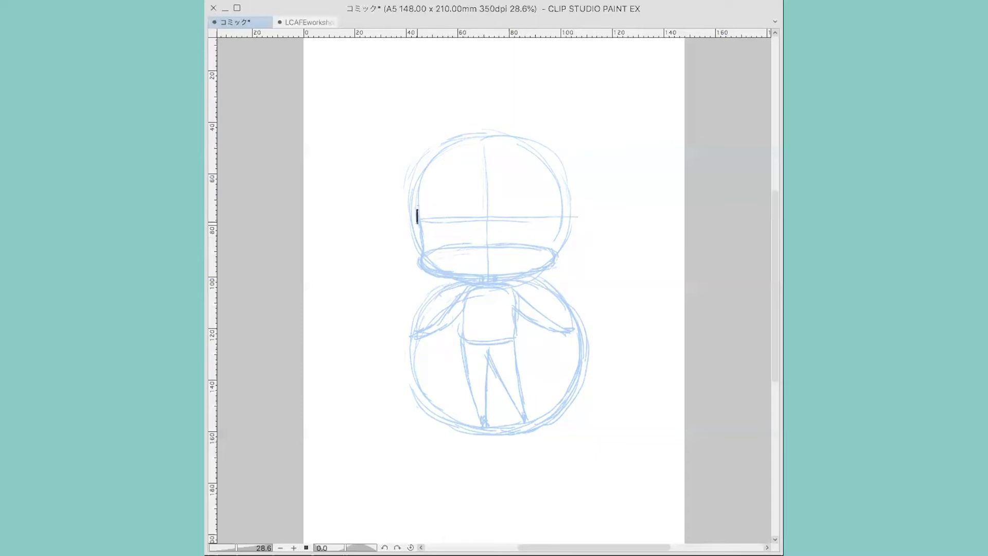
{"action": "mouse_move", "coordinate": [417, 209]}
{"action": "left_mouse_down"}
{"action": "mouse_move", "coordinate": [423, 261]}
{"action": "mouse_move", "coordinate": [456, 277]}
{"action": "mouse_move", "coordinate": [532, 275]}
{"action": "mouse_move", "coordinate": [561, 243]}
{"action": "left_mouse_up"}
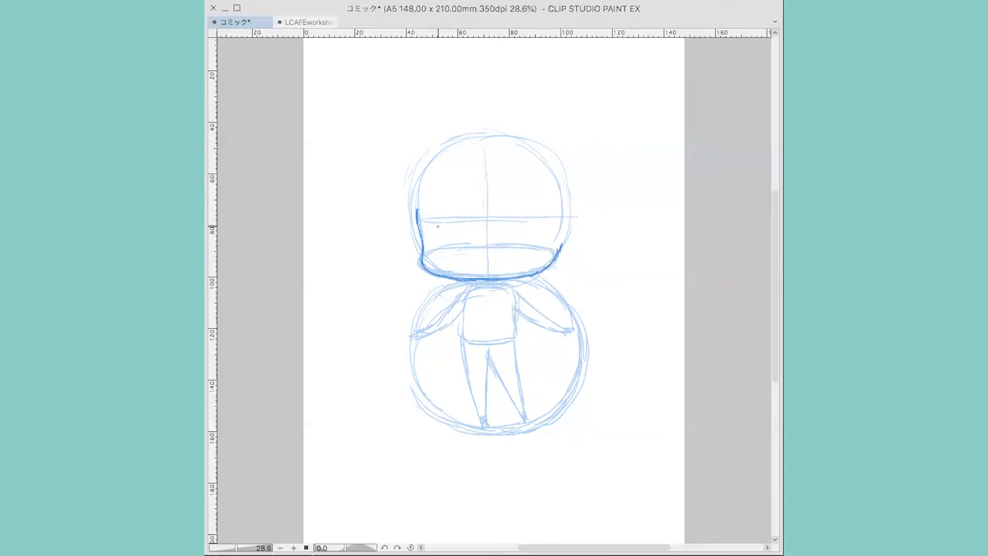
{"action": "mouse_move", "coordinate": [431, 234]}
{"action": "left_mouse_down"}
{"action": "mouse_move", "coordinate": [477, 240]}
{"action": "mouse_move", "coordinate": [440, 230]}
{"action": "mouse_move", "coordinate": [453, 251]}
{"action": "mouse_move", "coordinate": [469, 234]}
{"action": "mouse_move", "coordinate": [473, 243]}
{"action": "mouse_move", "coordinate": [439, 251]}
{"action": "left_mouse_up"}
{"action": "mouse_move", "coordinate": [509, 228]}
{"action": "left_mouse_down"}
{"action": "mouse_move", "coordinate": [521, 221]}
{"action": "mouse_move", "coordinate": [510, 225]}
{"action": "mouse_move", "coordinate": [549, 235]}
{"action": "mouse_move", "coordinate": [506, 231]}
{"action": "mouse_move", "coordinate": [516, 249]}
{"action": "mouse_move", "coordinate": [544, 245]}
{"action": "mouse_move", "coordinate": [526, 249]}
{"action": "left_mouse_up"}
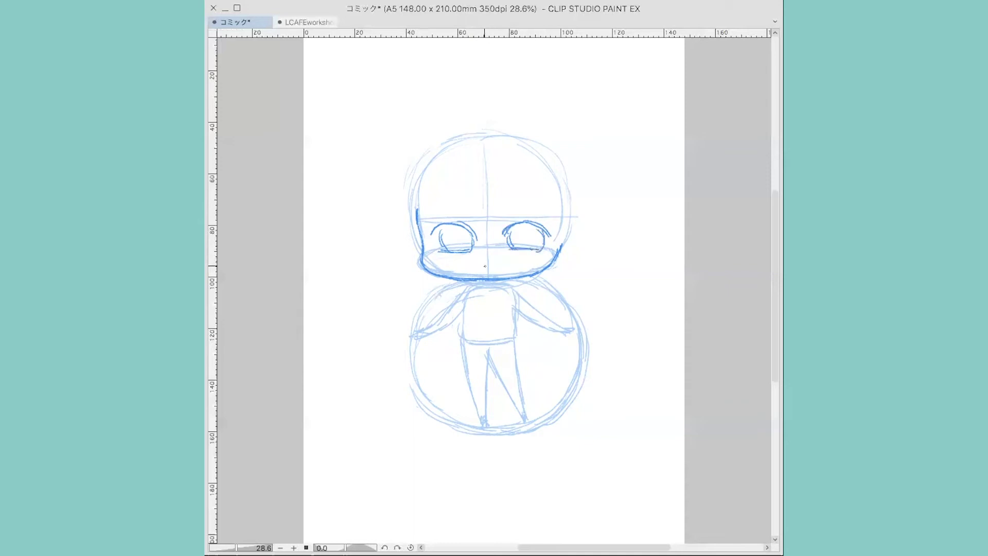
{"action": "left_click_drag", "start_coordinate": [485, 265], "coordinate": [491, 266]}
Step: Add eyebrows above both eyes and straight-cut bangs across the forehead
{"action": "left_click_drag", "start_coordinate": [504, 213], "coordinate": [546, 212]}
{"action": "left_click_drag", "start_coordinate": [429, 210], "coordinate": [466, 215]}
{"action": "mouse_move", "coordinate": [462, 149]}
{"action": "left_mouse_down"}
{"action": "mouse_move", "coordinate": [417, 183]}
{"action": "mouse_move", "coordinate": [414, 206]}
{"action": "mouse_move", "coordinate": [477, 200]}
{"action": "mouse_move", "coordinate": [476, 171]}
{"action": "mouse_move", "coordinate": [482, 194]}
{"action": "mouse_move", "coordinate": [524, 199]}
{"action": "mouse_move", "coordinate": [518, 171]}
{"action": "mouse_move", "coordinate": [529, 198]}
{"action": "mouse_move", "coordinate": [563, 205]}
{"action": "left_mouse_up"}
{"action": "mouse_move", "coordinate": [521, 146]}
{"action": "left_mouse_down"}
{"action": "mouse_move", "coordinate": [547, 158]}
{"action": "mouse_move", "coordinate": [564, 201]}
{"action": "mouse_move", "coordinate": [554, 167]}
{"action": "mouse_move", "coordinate": [583, 234]}
{"action": "mouse_move", "coordinate": [584, 255]}
{"action": "mouse_move", "coordinate": [558, 259]}
{"action": "left_mouse_up"}
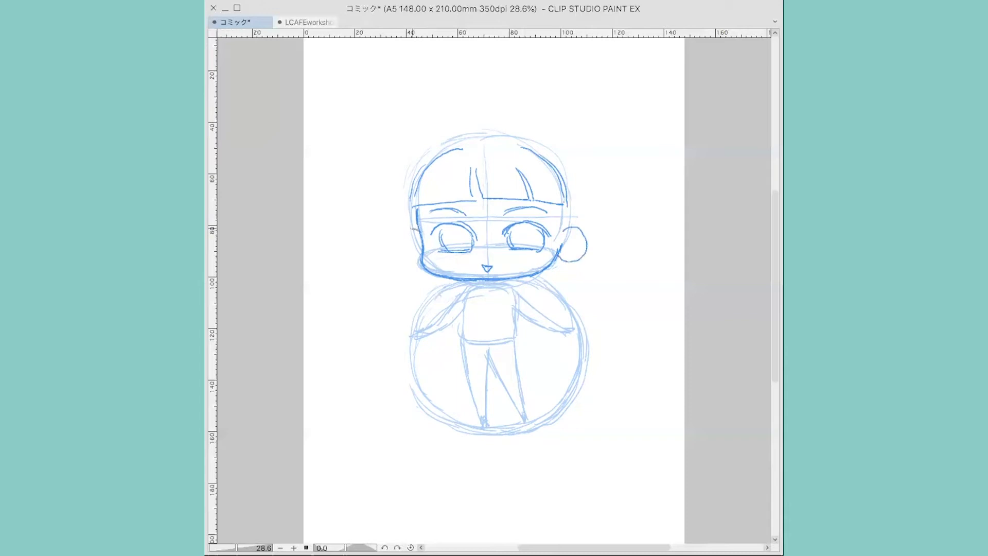
Step: Draw a round ear on each side of the head and blunt-cut side locks framing the face
{"action": "mouse_move", "coordinate": [415, 227]}
{"action": "left_mouse_down"}
{"action": "mouse_move", "coordinate": [402, 251]}
{"action": "mouse_move", "coordinate": [420, 261]}
{"action": "mouse_move", "coordinate": [401, 240]}
{"action": "mouse_move", "coordinate": [421, 262]}
{"action": "left_mouse_up"}
{"action": "left_click_drag", "start_coordinate": [565, 231], "coordinate": [584, 231]}
{"action": "left_click_drag", "start_coordinate": [554, 206], "coordinate": [539, 280]}
{"action": "left_click_drag", "start_coordinate": [565, 231], "coordinate": [562, 278]}
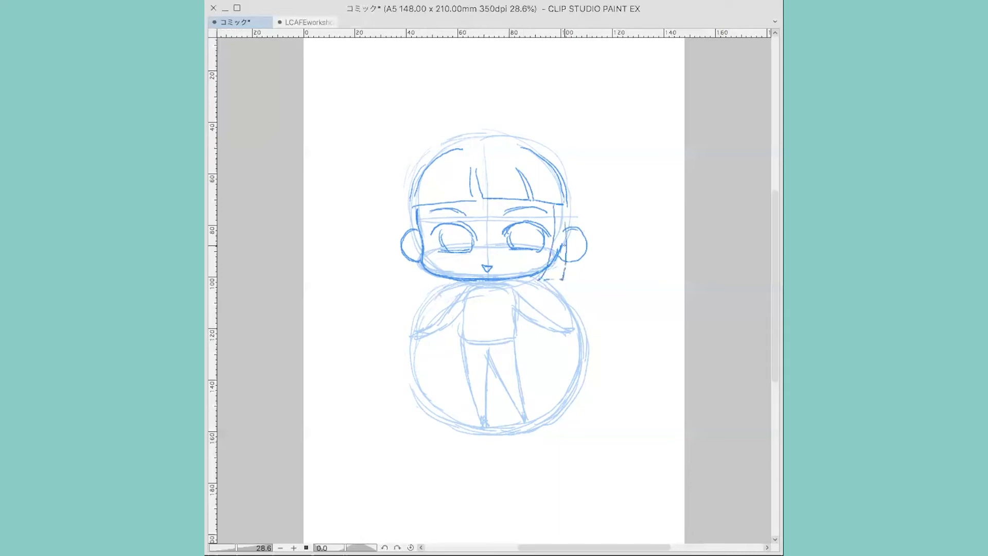
{"action": "mouse_move", "coordinate": [413, 207]}
{"action": "left_mouse_down"}
{"action": "mouse_move", "coordinate": [416, 276]}
{"action": "mouse_move", "coordinate": [432, 278]}
{"action": "left_mouse_up"}
Step: Outline the hair volume over the top of the head and mark where both ponytails attach
{"action": "mouse_move", "coordinate": [487, 130]}
{"action": "left_mouse_down"}
{"action": "mouse_move", "coordinate": [427, 141]}
{"action": "mouse_move", "coordinate": [407, 225]}
{"action": "left_mouse_up"}
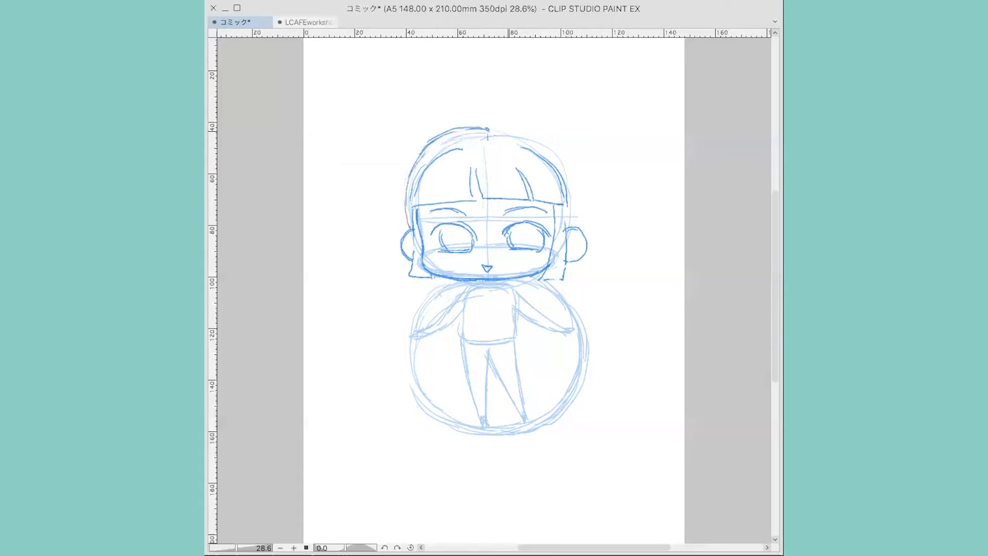
{"action": "mouse_move", "coordinate": [487, 129]}
{"action": "left_mouse_down"}
{"action": "mouse_move", "coordinate": [559, 147]}
{"action": "mouse_move", "coordinate": [576, 196]}
{"action": "mouse_move", "coordinate": [578, 187]}
{"action": "mouse_move", "coordinate": [579, 222]}
{"action": "left_mouse_up"}
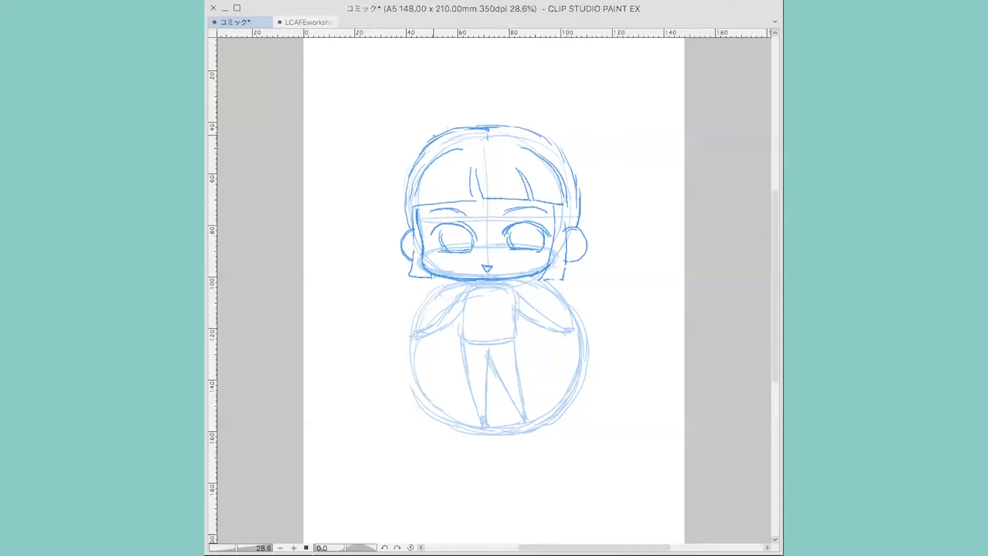
{"action": "left_click_drag", "start_coordinate": [435, 134], "coordinate": [437, 133]}
{"action": "left_click_drag", "start_coordinate": [549, 134], "coordinate": [554, 137]}
Step: Draw a long ponytail on each side of the head, ending in an outward-curling tip at skirt height
{"action": "mouse_move", "coordinate": [436, 131]}
{"action": "left_mouse_down"}
{"action": "mouse_move", "coordinate": [381, 131]}
{"action": "mouse_move", "coordinate": [356, 180]}
{"action": "mouse_move", "coordinate": [350, 289]}
{"action": "mouse_move", "coordinate": [361, 386]}
{"action": "mouse_move", "coordinate": [344, 396]}
{"action": "left_mouse_up"}
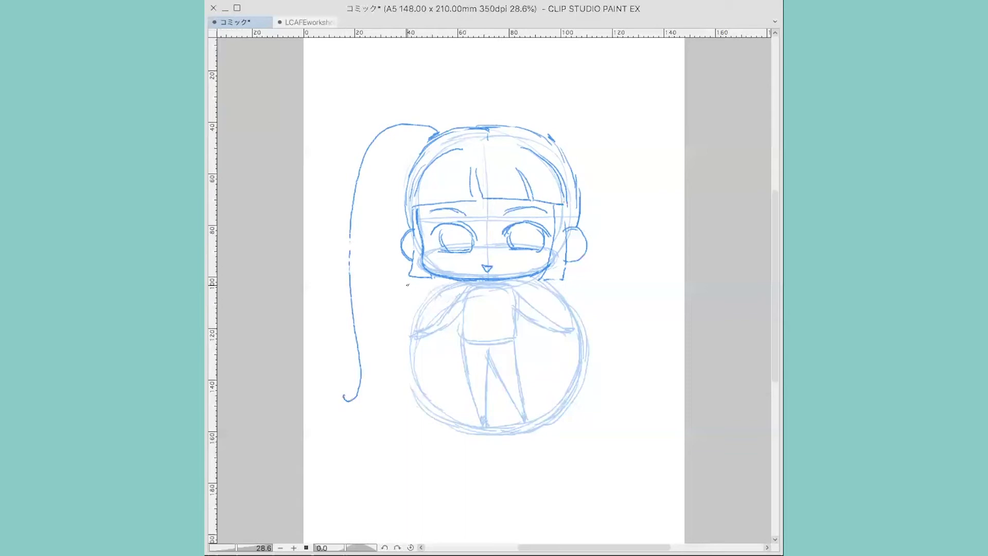
{"action": "mouse_move", "coordinate": [409, 284]}
{"action": "left_mouse_down"}
{"action": "mouse_move", "coordinate": [404, 341]}
{"action": "mouse_move", "coordinate": [373, 392]}
{"action": "mouse_move", "coordinate": [358, 398]}
{"action": "left_mouse_up"}
{"action": "mouse_move", "coordinate": [370, 137]}
{"action": "left_mouse_down"}
{"action": "mouse_move", "coordinate": [407, 121]}
{"action": "mouse_move", "coordinate": [442, 131]}
{"action": "left_mouse_up"}
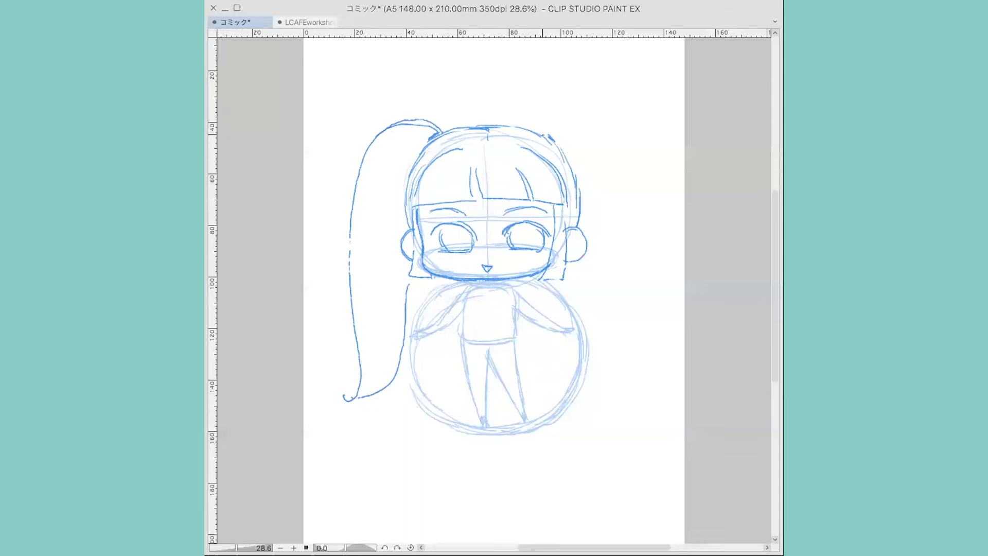
{"action": "mouse_move", "coordinate": [544, 133]}
{"action": "left_mouse_down"}
{"action": "mouse_move", "coordinate": [581, 118]}
{"action": "mouse_move", "coordinate": [614, 144]}
{"action": "left_mouse_up"}
{"action": "mouse_move", "coordinate": [551, 116]}
{"action": "left_mouse_down"}
{"action": "mouse_move", "coordinate": [568, 112]}
{"action": "mouse_move", "coordinate": [615, 143]}
{"action": "mouse_move", "coordinate": [625, 172]}
{"action": "mouse_move", "coordinate": [635, 352]}
{"action": "mouse_move", "coordinate": [647, 388]}
{"action": "left_mouse_up"}
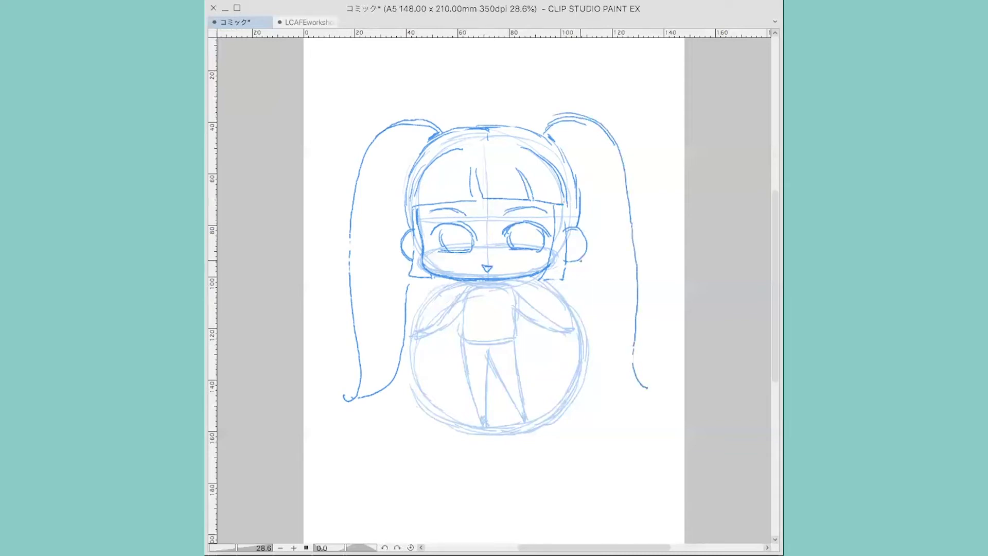
{"action": "mouse_move", "coordinate": [581, 260]}
{"action": "left_mouse_down"}
{"action": "mouse_move", "coordinate": [588, 344]}
{"action": "mouse_move", "coordinate": [612, 388]}
{"action": "mouse_move", "coordinate": [651, 389]}
{"action": "left_mouse_up"}
{"action": "left_click_drag", "start_coordinate": [622, 77], "coordinate": [646, 132]}
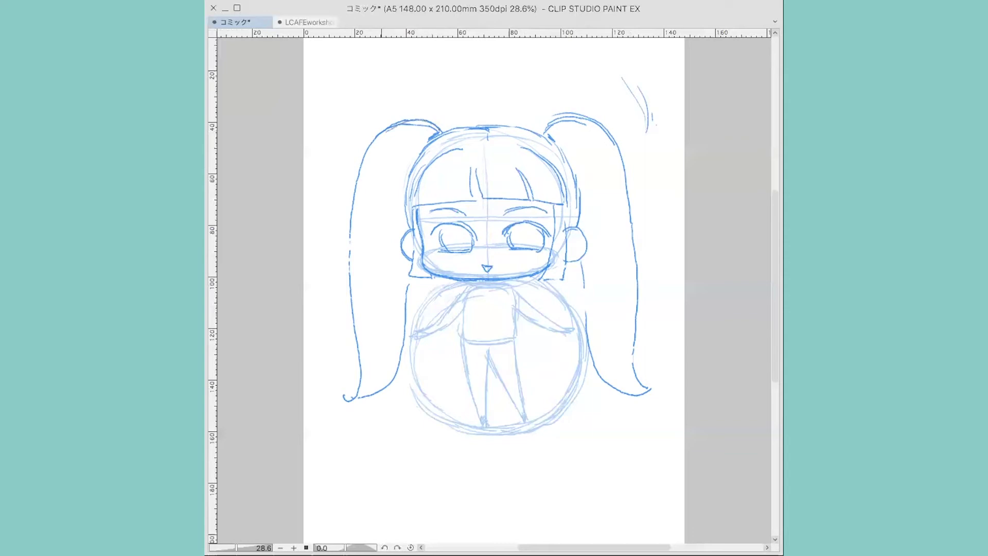
Step: Draw a ribbon bow at the base of each ponytail
{"action": "left_click_drag", "start_coordinate": [387, 131], "coordinate": [372, 146]}
{"action": "mouse_move", "coordinate": [541, 133]}
{"action": "left_mouse_down"}
{"action": "mouse_move", "coordinate": [552, 118]}
{"action": "mouse_move", "coordinate": [597, 123]}
{"action": "left_mouse_up"}
{"action": "mouse_move", "coordinate": [434, 133]}
{"action": "left_mouse_down"}
{"action": "mouse_move", "coordinate": [431, 102]}
{"action": "mouse_move", "coordinate": [452, 104]}
{"action": "mouse_move", "coordinate": [445, 127]}
{"action": "mouse_move", "coordinate": [415, 105]}
{"action": "mouse_move", "coordinate": [408, 141]}
{"action": "left_mouse_up"}
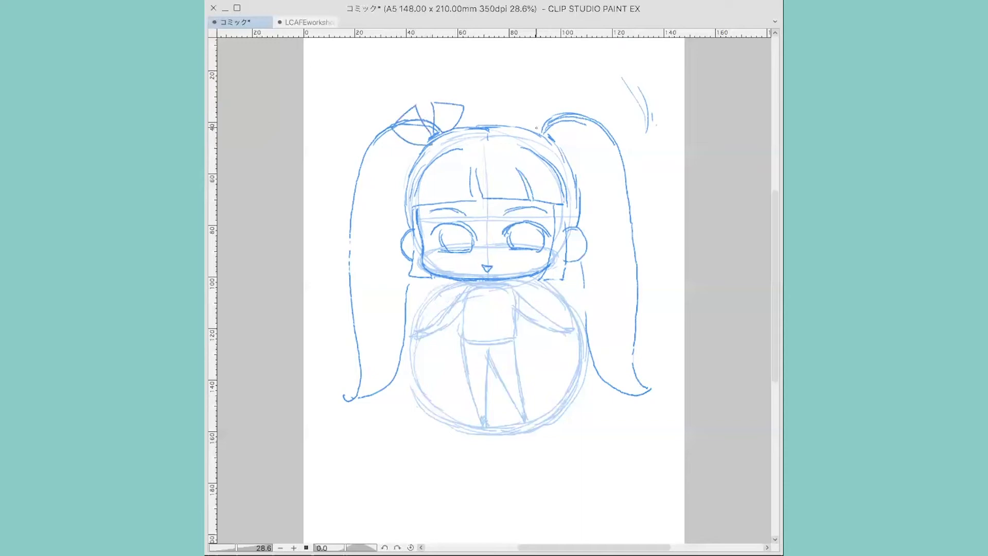
{"action": "mouse_move", "coordinate": [538, 133]}
{"action": "left_mouse_down"}
{"action": "mouse_move", "coordinate": [527, 104]}
{"action": "mouse_move", "coordinate": [562, 102]}
{"action": "mouse_move", "coordinate": [550, 136]}
{"action": "mouse_move", "coordinate": [589, 125]}
{"action": "mouse_move", "coordinate": [597, 156]}
{"action": "mouse_move", "coordinate": [562, 147]}
{"action": "mouse_move", "coordinate": [598, 155]}
{"action": "left_mouse_up"}
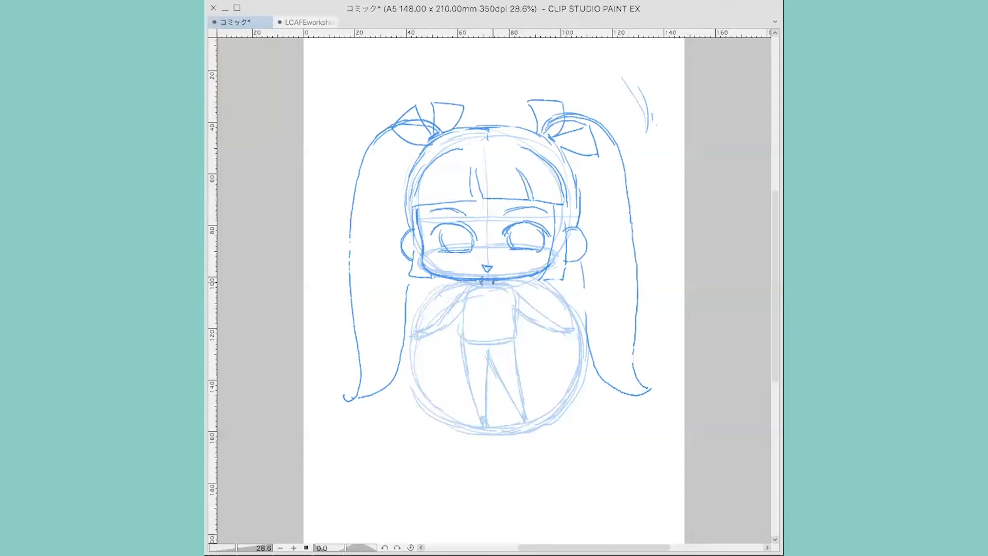
Step: Draw the maid outfit's rounded collar, necktie, bodice with shoulder frills and waistband over the torso
{"action": "mouse_move", "coordinate": [469, 286]}
{"action": "left_mouse_down"}
{"action": "mouse_move", "coordinate": [498, 279]}
{"action": "mouse_move", "coordinate": [495, 295]}
{"action": "left_mouse_up"}
{"action": "left_click_drag", "start_coordinate": [454, 283], "coordinate": [462, 325]}
{"action": "left_click_drag", "start_coordinate": [519, 278], "coordinate": [511, 330]}
{"action": "mouse_move", "coordinate": [475, 301]}
{"action": "left_mouse_down"}
{"action": "mouse_move", "coordinate": [475, 312]}
{"action": "mouse_move", "coordinate": [496, 295]}
{"action": "left_mouse_up"}
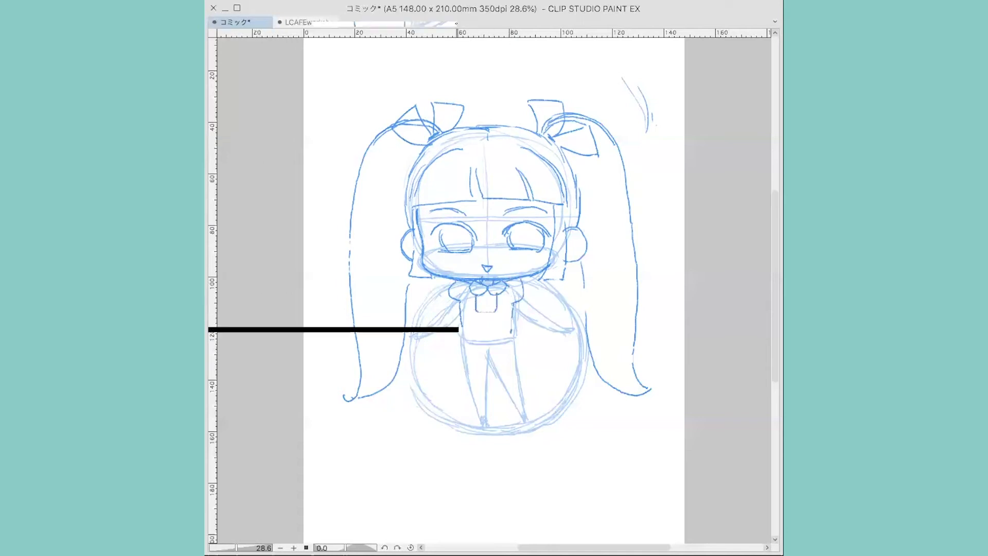
{"action": "mouse_move", "coordinate": [459, 323]}
{"action": "left_mouse_down"}
{"action": "mouse_move", "coordinate": [459, 335]}
{"action": "mouse_move", "coordinate": [509, 325]}
{"action": "mouse_move", "coordinate": [514, 332]}
{"action": "mouse_move", "coordinate": [495, 333]}
{"action": "mouse_move", "coordinate": [516, 335]}
{"action": "left_mouse_up"}
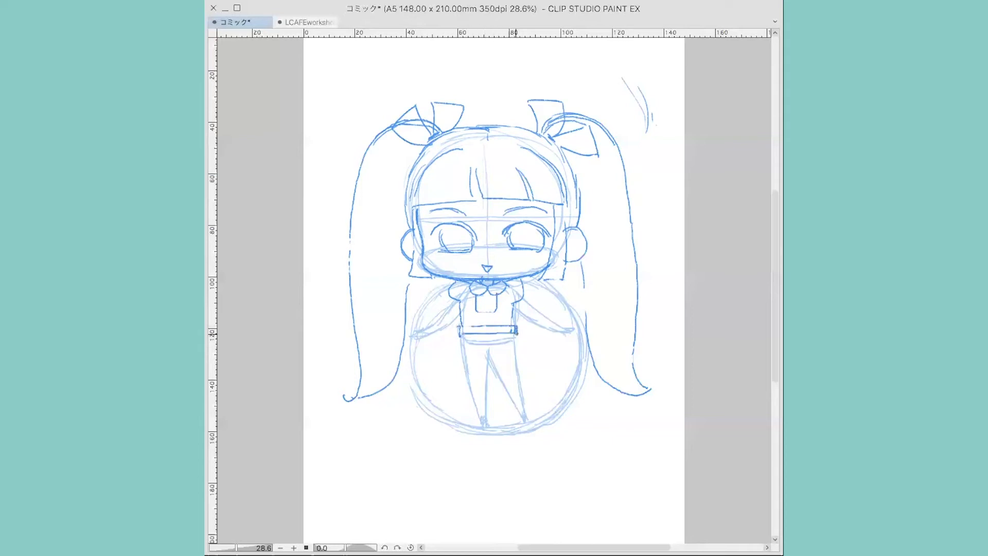
Step: Draw a flared apron skirt from the waistband with a wavy hem and a second underskirt layer below it
{"action": "mouse_move", "coordinate": [457, 337]}
{"action": "left_mouse_down"}
{"action": "mouse_move", "coordinate": [423, 387]}
{"action": "mouse_move", "coordinate": [460, 405]}
{"action": "mouse_move", "coordinate": [559, 374]}
{"action": "left_mouse_up"}
{"action": "left_click_drag", "start_coordinate": [518, 336], "coordinate": [564, 370]}
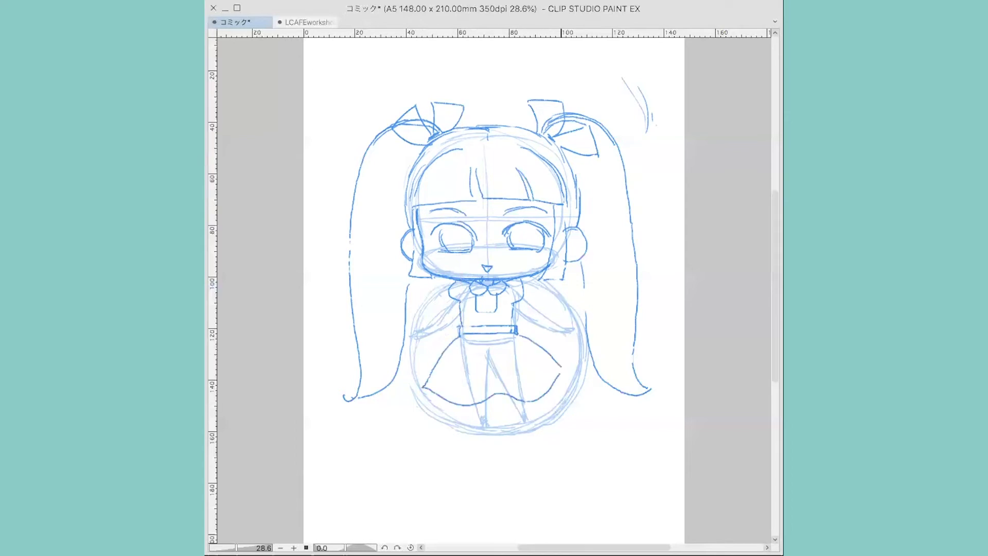
{"action": "mouse_move", "coordinate": [423, 389]}
{"action": "left_mouse_down"}
{"action": "mouse_move", "coordinate": [452, 410]}
{"action": "mouse_move", "coordinate": [531, 412]}
{"action": "mouse_move", "coordinate": [546, 410]}
{"action": "mouse_move", "coordinate": [568, 376]}
{"action": "left_mouse_up"}
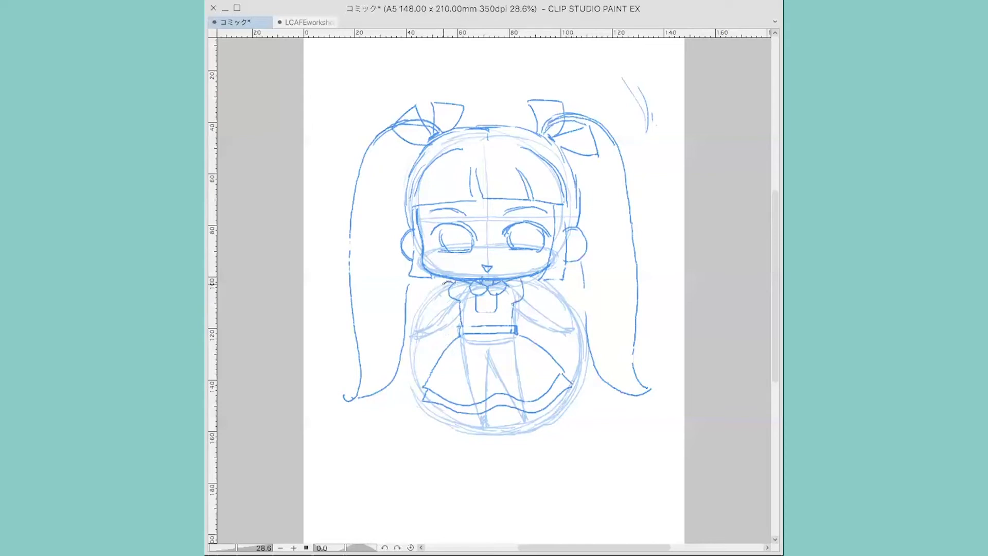
Step: Draw puffed sleeves, forearms with cuffs and small open hands along both arm guides
{"action": "left_click_drag", "start_coordinate": [446, 282], "coordinate": [443, 305]}
{"action": "left_click_drag", "start_coordinate": [524, 282], "coordinate": [530, 306]}
{"action": "mouse_move", "coordinate": [453, 313]}
{"action": "left_mouse_down"}
{"action": "mouse_move", "coordinate": [442, 325]}
{"action": "mouse_move", "coordinate": [458, 310]}
{"action": "left_mouse_up"}
{"action": "left_click_drag", "start_coordinate": [423, 323], "coordinate": [417, 329]}
{"action": "mouse_move", "coordinate": [531, 302]}
{"action": "left_mouse_down"}
{"action": "mouse_move", "coordinate": [537, 322]}
{"action": "mouse_move", "coordinate": [563, 325]}
{"action": "mouse_move", "coordinate": [547, 334]}
{"action": "left_mouse_up"}
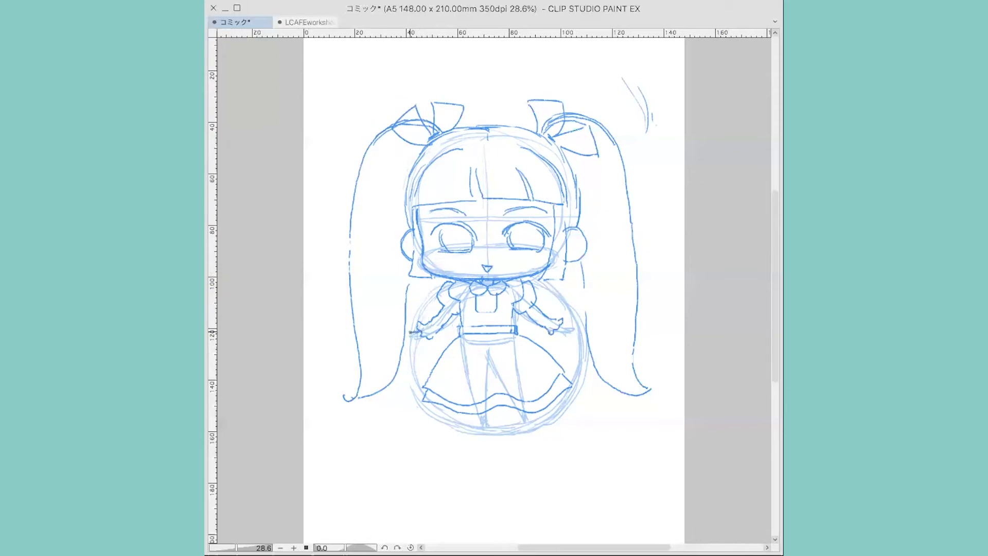
{"action": "left_click_drag", "start_coordinate": [410, 333], "coordinate": [421, 337]}
{"action": "left_click_drag", "start_coordinate": [569, 324], "coordinate": [555, 332]}
Step: Add the apron bow behind the waist and draw both lower legs with shoes beneath the skirt
{"action": "left_click_drag", "start_coordinate": [539, 333], "coordinate": [559, 355]}
{"action": "left_click_drag", "start_coordinate": [479, 415], "coordinate": [489, 430]}
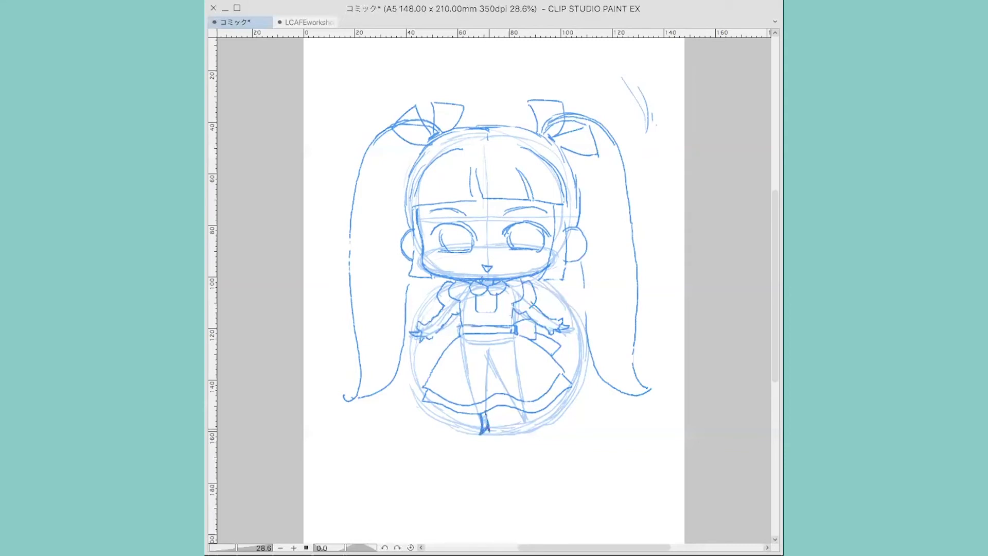
{"action": "mouse_move", "coordinate": [518, 410]}
{"action": "left_mouse_down"}
{"action": "mouse_move", "coordinate": [531, 431]}
{"action": "mouse_move", "coordinate": [522, 424]}
{"action": "left_mouse_up"}
{"action": "left_click_drag", "start_coordinate": [517, 409], "coordinate": [532, 418]}
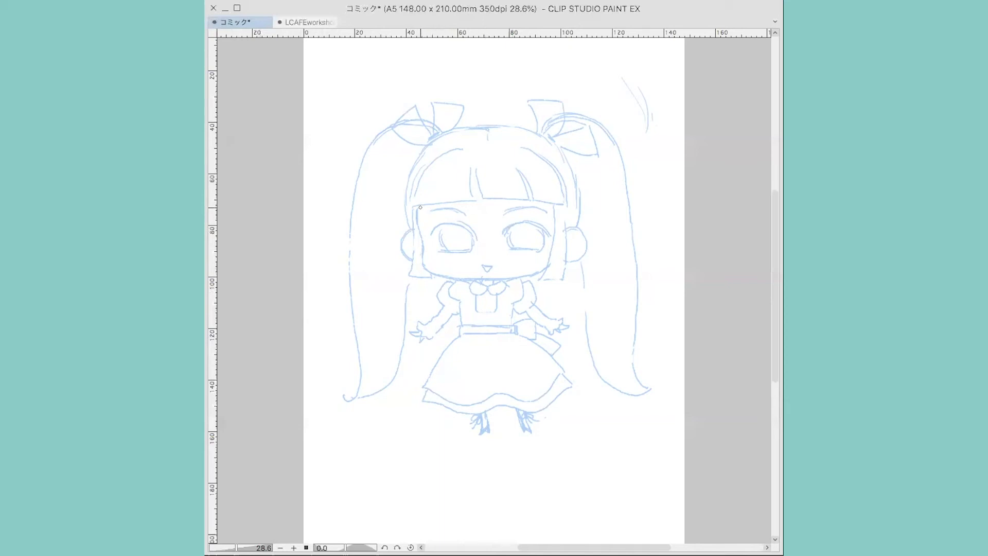
Step: Ink the face outline in black over the sketch, from the fringe's edge around the chin to the opposite cheek
{"action": "left_click", "coordinate": [496, 256]}
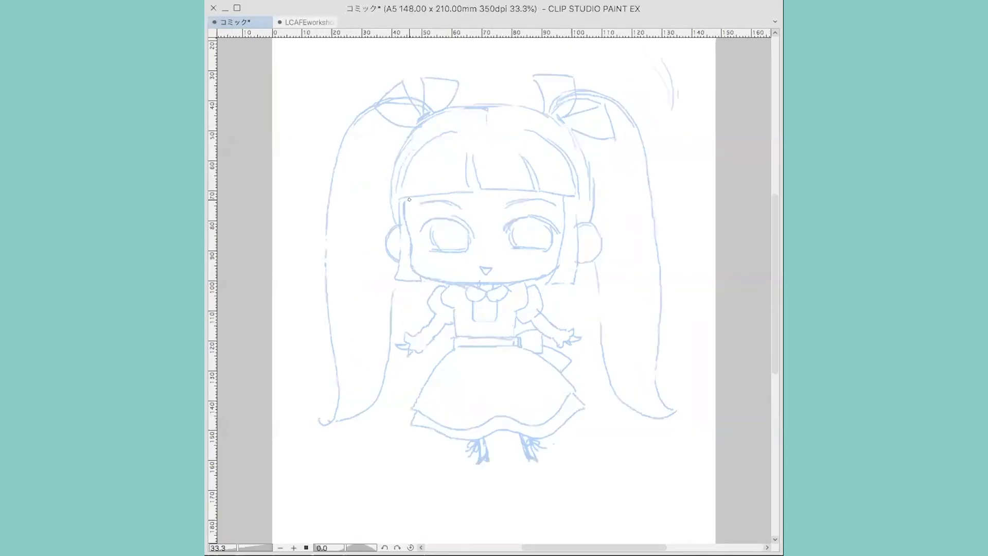
{"action": "mouse_move", "coordinate": [408, 200]}
{"action": "left_mouse_down"}
{"action": "mouse_move", "coordinate": [411, 268]}
{"action": "mouse_move", "coordinate": [422, 278]}
{"action": "mouse_move", "coordinate": [534, 282]}
{"action": "left_mouse_up"}
{"action": "key", "text": "ctrl+z"}
{"action": "mouse_move", "coordinate": [407, 197]}
{"action": "left_mouse_down"}
{"action": "mouse_move", "coordinate": [419, 272]}
{"action": "mouse_move", "coordinate": [464, 282]}
{"action": "mouse_move", "coordinate": [556, 267]}
{"action": "left_mouse_up"}
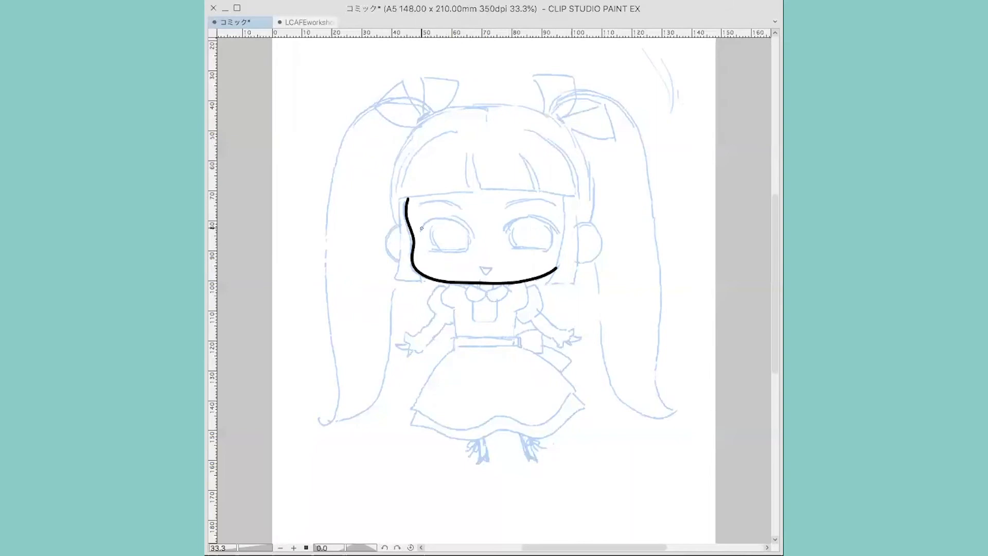
Step: Ink both eyes with lashes and eyebrows, and the small triangular mouth
{"action": "mouse_move", "coordinate": [429, 221]}
{"action": "left_mouse_down"}
{"action": "mouse_move", "coordinate": [419, 238]}
{"action": "mouse_move", "coordinate": [443, 219]}
{"action": "mouse_move", "coordinate": [471, 232]}
{"action": "left_mouse_up"}
{"action": "mouse_move", "coordinate": [470, 235]}
{"action": "left_mouse_down"}
{"action": "mouse_move", "coordinate": [432, 241]}
{"action": "mouse_move", "coordinate": [435, 252]}
{"action": "mouse_move", "coordinate": [467, 251]}
{"action": "left_mouse_up"}
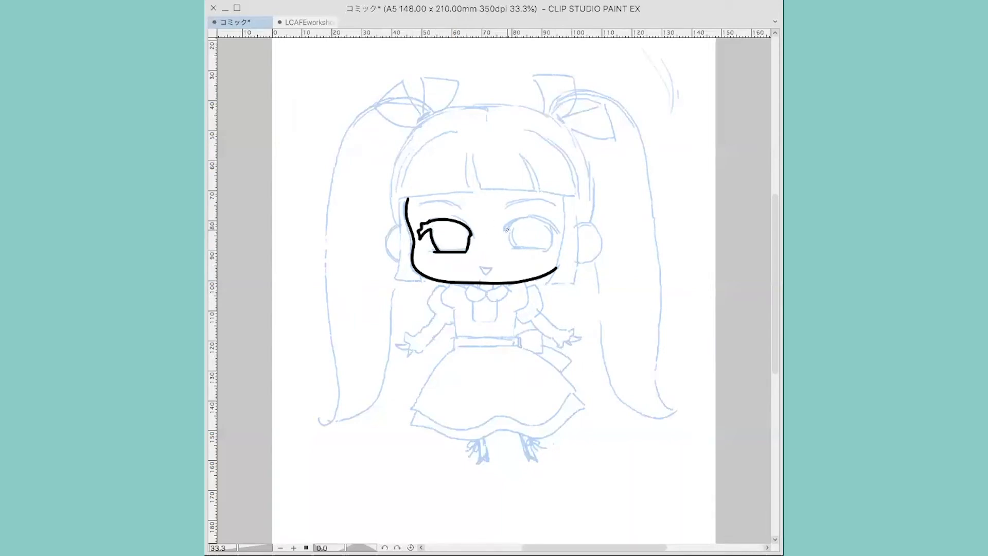
{"action": "mouse_move", "coordinate": [506, 230]}
{"action": "left_mouse_down"}
{"action": "mouse_move", "coordinate": [548, 222]}
{"action": "mouse_move", "coordinate": [561, 232]}
{"action": "mouse_move", "coordinate": [544, 250]}
{"action": "mouse_move", "coordinate": [510, 238]}
{"action": "mouse_move", "coordinate": [512, 250]}
{"action": "mouse_move", "coordinate": [546, 250]}
{"action": "left_mouse_up"}
{"action": "left_click_drag", "start_coordinate": [420, 207], "coordinate": [553, 208]}
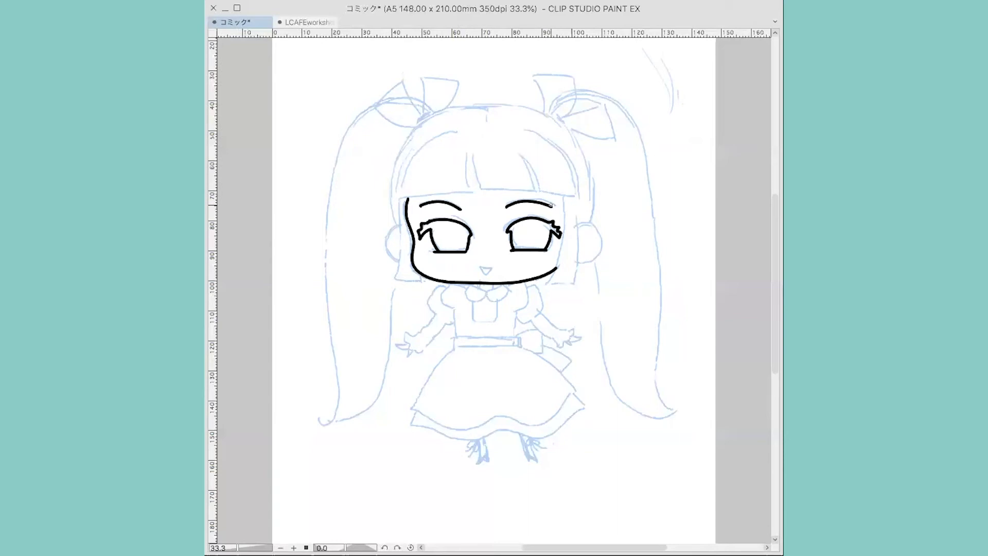
{"action": "mouse_move", "coordinate": [479, 268]}
{"action": "left_mouse_down"}
{"action": "mouse_move", "coordinate": [489, 267]}
{"action": "mouse_move", "coordinate": [481, 268]}
{"action": "left_mouse_up"}
Step: Ink the straight fringe with its pointed notches and the side locks framing both cheeks
{"action": "mouse_move", "coordinate": [410, 197]}
{"action": "left_mouse_down"}
{"action": "mouse_move", "coordinate": [466, 196]}
{"action": "mouse_move", "coordinate": [465, 158]}
{"action": "mouse_move", "coordinate": [477, 195]}
{"action": "mouse_move", "coordinate": [480, 175]}
{"action": "mouse_move", "coordinate": [488, 193]}
{"action": "mouse_move", "coordinate": [534, 192]}
{"action": "mouse_move", "coordinate": [527, 172]}
{"action": "mouse_move", "coordinate": [543, 196]}
{"action": "mouse_move", "coordinate": [572, 198]}
{"action": "mouse_move", "coordinate": [548, 139]}
{"action": "left_mouse_up"}
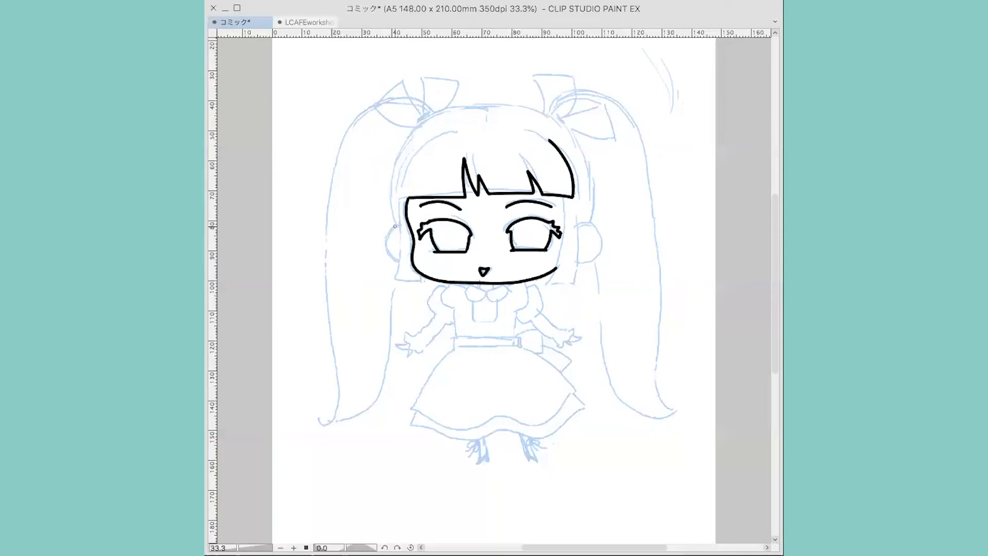
{"action": "mouse_move", "coordinate": [402, 216]}
{"action": "left_mouse_down"}
{"action": "mouse_move", "coordinate": [388, 279]}
{"action": "mouse_move", "coordinate": [424, 281]}
{"action": "left_mouse_up"}
{"action": "mouse_move", "coordinate": [561, 197]}
{"action": "left_mouse_down"}
{"action": "mouse_move", "coordinate": [548, 284]}
{"action": "mouse_move", "coordinate": [584, 281]}
{"action": "mouse_move", "coordinate": [578, 207]}
{"action": "left_mouse_up"}
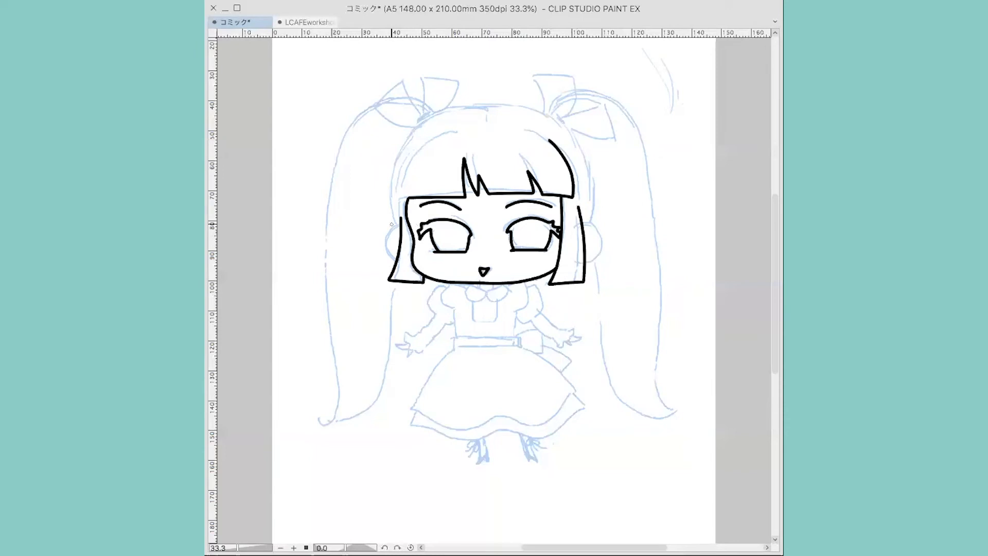
Step: Ink both ears and the rounded outline of the head from the crown down to each ear
{"action": "mouse_move", "coordinate": [399, 224]}
{"action": "left_mouse_down"}
{"action": "mouse_move", "coordinate": [386, 252]}
{"action": "mouse_move", "coordinate": [398, 260]}
{"action": "left_mouse_up"}
{"action": "mouse_move", "coordinate": [582, 220]}
{"action": "left_mouse_down"}
{"action": "mouse_move", "coordinate": [596, 238]}
{"action": "mouse_move", "coordinate": [586, 260]}
{"action": "left_mouse_up"}
{"action": "mouse_move", "coordinate": [482, 105]}
{"action": "left_mouse_down"}
{"action": "mouse_move", "coordinate": [414, 125]}
{"action": "mouse_move", "coordinate": [394, 176]}
{"action": "mouse_move", "coordinate": [400, 221]}
{"action": "left_mouse_up"}
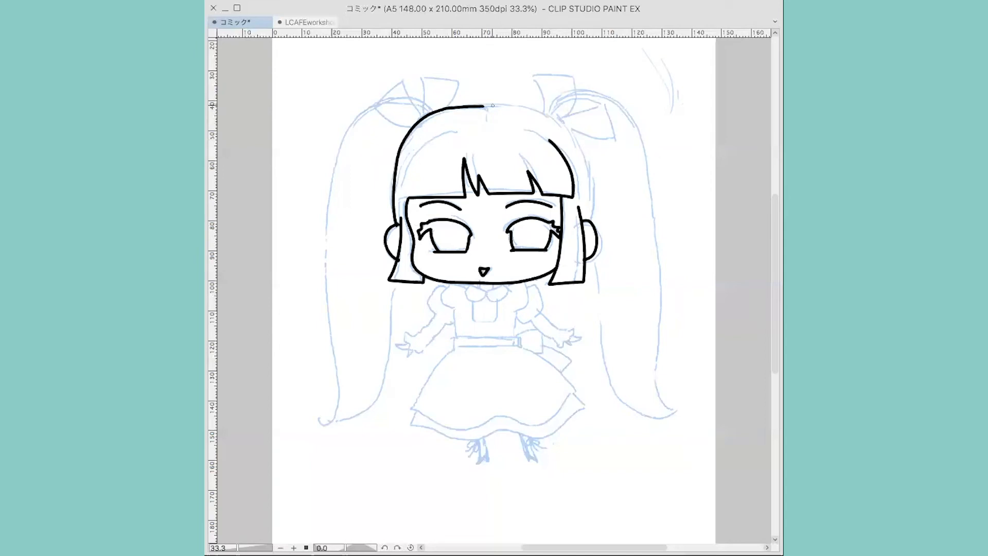
{"action": "mouse_move", "coordinate": [484, 105]}
{"action": "left_mouse_down"}
{"action": "mouse_move", "coordinate": [545, 109]}
{"action": "mouse_move", "coordinate": [574, 132]}
{"action": "mouse_move", "coordinate": [591, 159]}
{"action": "mouse_move", "coordinate": [582, 225]}
{"action": "left_mouse_up"}
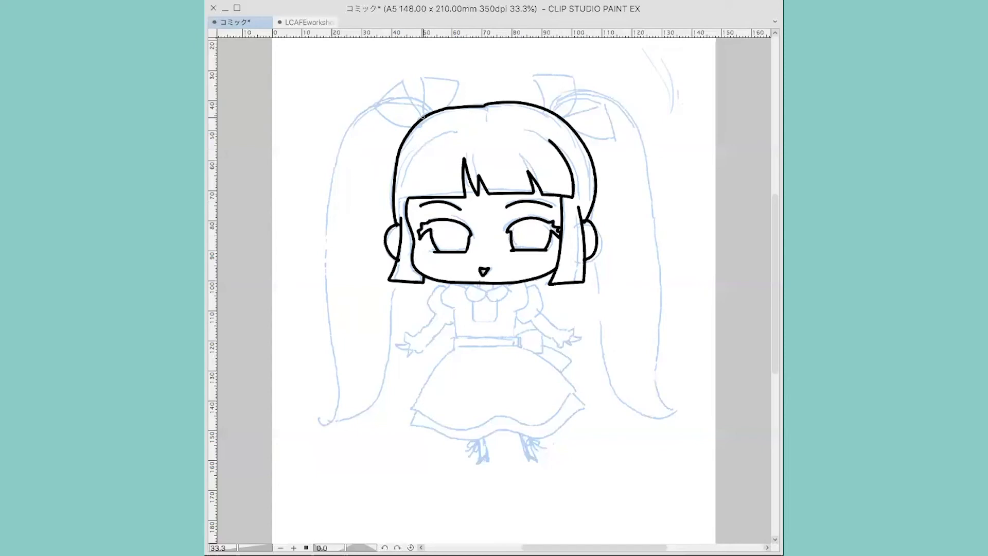
Step: Ink the hair ribbons on both sides of the head and the two long ponytails with curled tips
{"action": "mouse_move", "coordinate": [424, 118]}
{"action": "left_mouse_down"}
{"action": "mouse_move", "coordinate": [399, 76]}
{"action": "mouse_move", "coordinate": [373, 111]}
{"action": "mouse_move", "coordinate": [417, 126]}
{"action": "mouse_move", "coordinate": [423, 79]}
{"action": "mouse_move", "coordinate": [453, 78]}
{"action": "mouse_move", "coordinate": [449, 107]}
{"action": "left_mouse_up"}
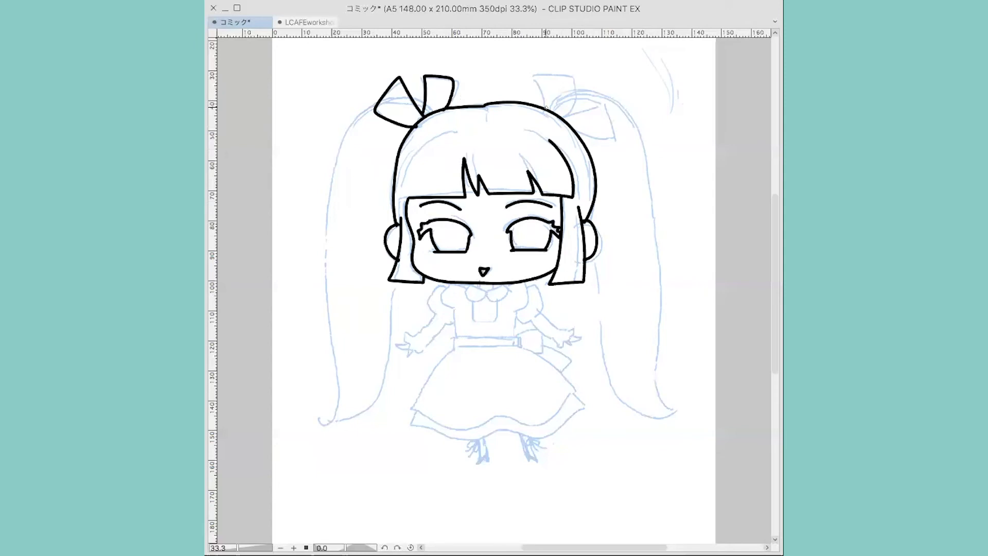
{"action": "mouse_move", "coordinate": [546, 108]}
{"action": "left_mouse_down"}
{"action": "mouse_move", "coordinate": [574, 72]}
{"action": "mouse_move", "coordinate": [562, 118]}
{"action": "mouse_move", "coordinate": [603, 113]}
{"action": "mouse_move", "coordinate": [575, 135]}
{"action": "left_mouse_up"}
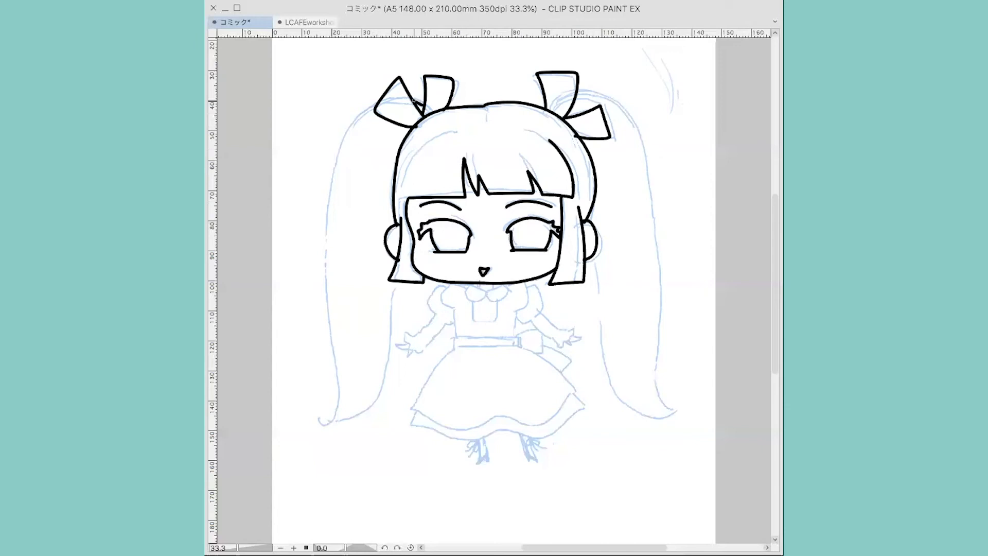
{"action": "mouse_move", "coordinate": [376, 105]}
{"action": "left_mouse_down"}
{"action": "mouse_move", "coordinate": [332, 181]}
{"action": "mouse_move", "coordinate": [324, 261]}
{"action": "mouse_move", "coordinate": [340, 372]}
{"action": "mouse_move", "coordinate": [325, 418]}
{"action": "mouse_move", "coordinate": [327, 405]}
{"action": "left_mouse_up"}
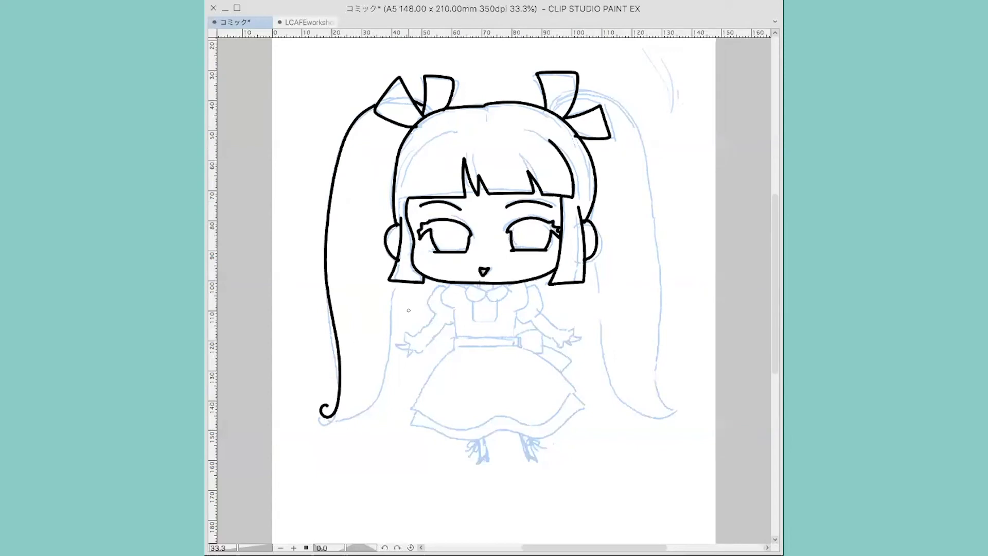
{"action": "mouse_move", "coordinate": [397, 280]}
{"action": "left_mouse_down"}
{"action": "mouse_move", "coordinate": [381, 373]}
{"action": "mouse_move", "coordinate": [353, 414]}
{"action": "mouse_move", "coordinate": [324, 411]}
{"action": "left_mouse_up"}
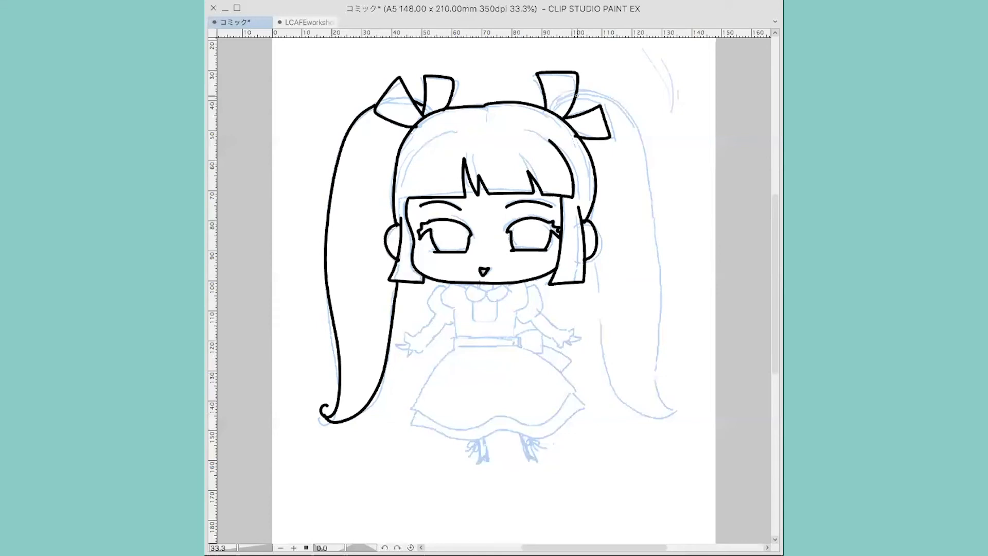
{"action": "mouse_move", "coordinate": [576, 95]}
{"action": "left_mouse_down"}
{"action": "mouse_move", "coordinate": [626, 106]}
{"action": "mouse_move", "coordinate": [646, 152]}
{"action": "mouse_move", "coordinate": [652, 248]}
{"action": "mouse_move", "coordinate": [636, 387]}
{"action": "mouse_move", "coordinate": [645, 413]}
{"action": "mouse_move", "coordinate": [665, 408]}
{"action": "left_mouse_up"}
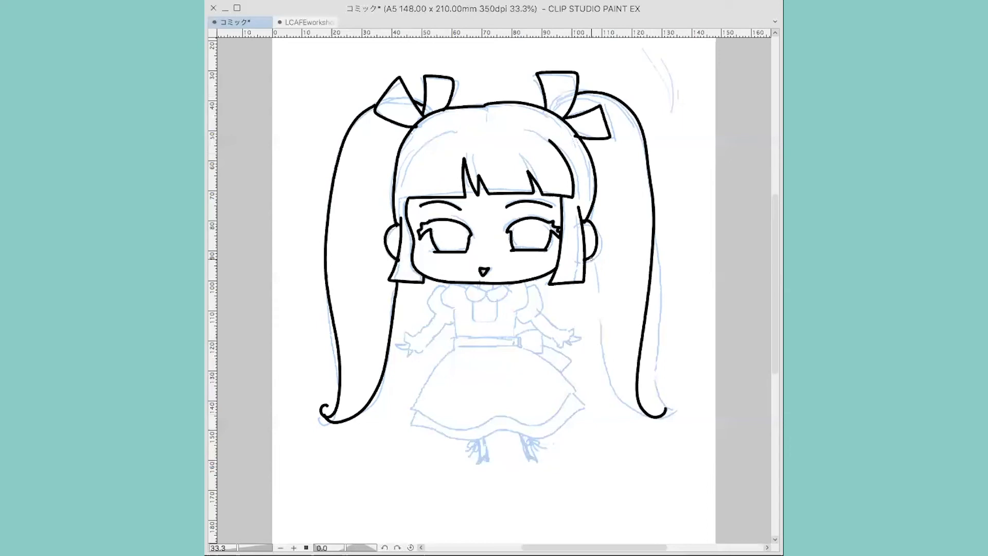
{"action": "mouse_move", "coordinate": [590, 258]}
{"action": "left_mouse_down"}
{"action": "mouse_move", "coordinate": [611, 404]}
{"action": "mouse_move", "coordinate": [657, 421]}
{"action": "mouse_move", "coordinate": [667, 408]}
{"action": "left_mouse_up"}
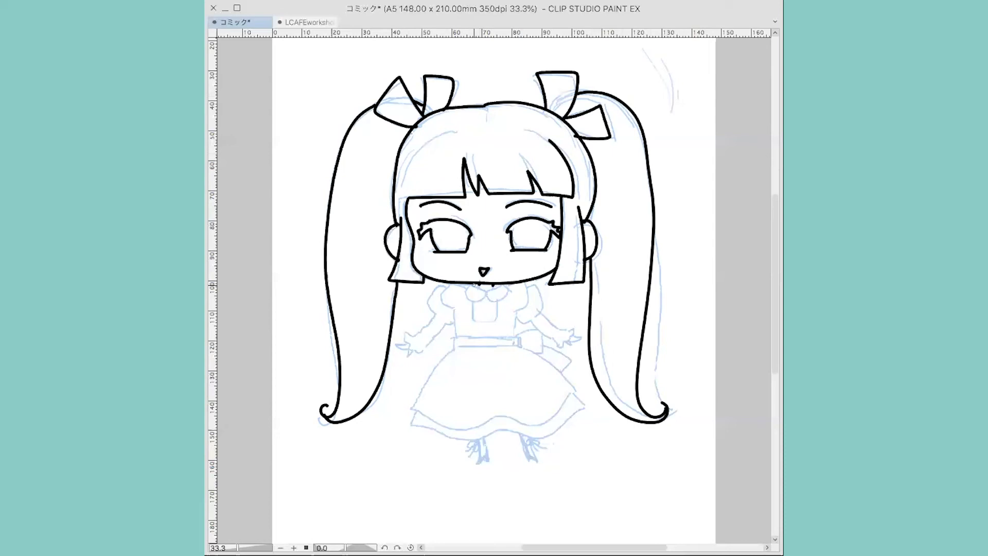
Step: Ink the rounded collar with its necktie and the frilled bodice down to the waistband
{"action": "mouse_move", "coordinate": [473, 283]}
{"action": "left_mouse_down"}
{"action": "mouse_move", "coordinate": [484, 295]}
{"action": "mouse_move", "coordinate": [508, 282]}
{"action": "left_mouse_up"}
{"action": "mouse_move", "coordinate": [472, 300]}
{"action": "left_mouse_down"}
{"action": "mouse_move", "coordinate": [488, 312]}
{"action": "mouse_move", "coordinate": [486, 297]}
{"action": "mouse_move", "coordinate": [443, 292]}
{"action": "mouse_move", "coordinate": [459, 336]}
{"action": "left_mouse_up"}
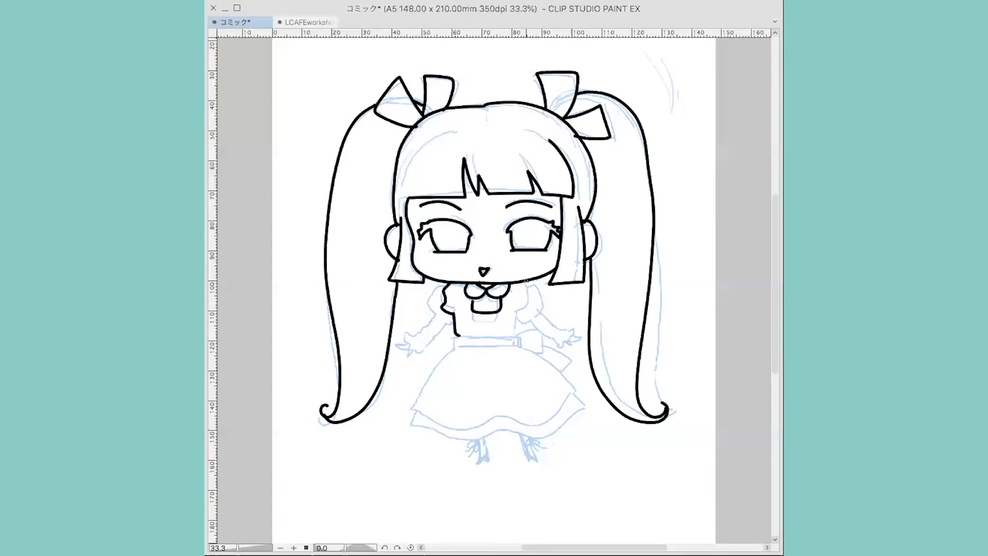
{"action": "mouse_move", "coordinate": [528, 282]}
{"action": "left_mouse_down"}
{"action": "mouse_move", "coordinate": [512, 323]}
{"action": "mouse_move", "coordinate": [453, 337]}
{"action": "mouse_move", "coordinate": [453, 347]}
{"action": "mouse_move", "coordinate": [523, 345]}
{"action": "left_mouse_up"}
{"action": "left_click_drag", "start_coordinate": [454, 346], "coordinate": [520, 339]}
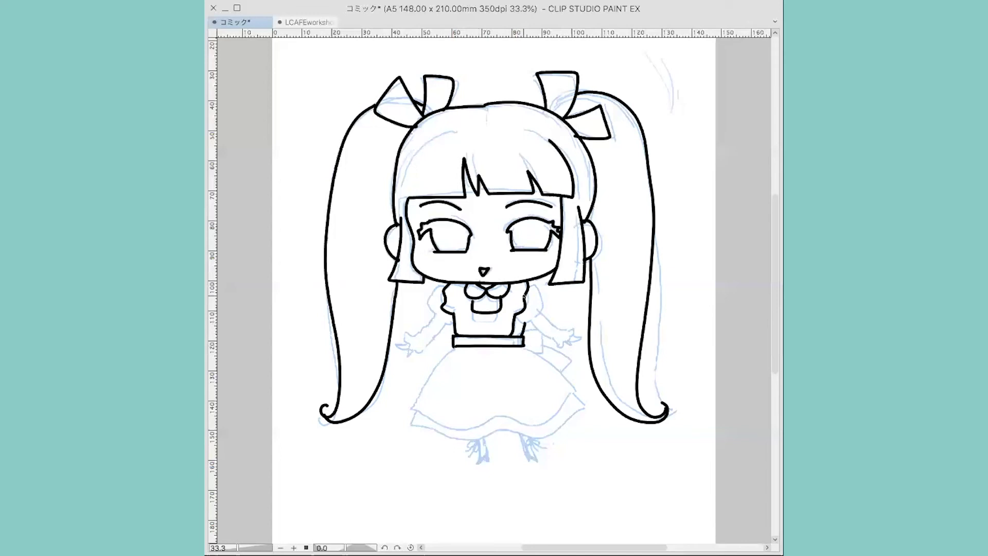
Step: Ink the puffed sleeves and forearms with cuffs on both arms
{"action": "mouse_move", "coordinate": [444, 285]}
{"action": "left_mouse_down"}
{"action": "mouse_move", "coordinate": [406, 339]}
{"action": "mouse_move", "coordinate": [422, 352]}
{"action": "mouse_move", "coordinate": [454, 321]}
{"action": "left_mouse_up"}
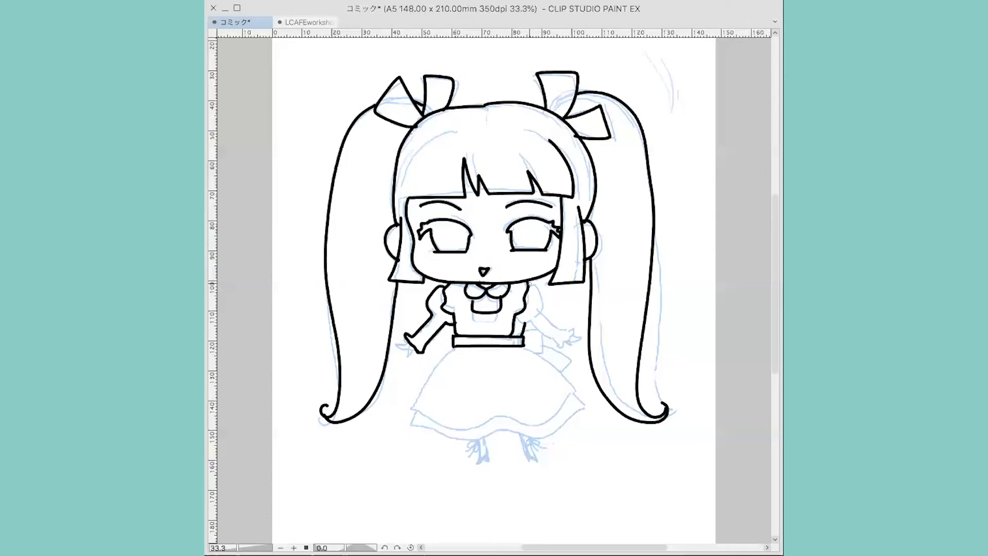
{"action": "mouse_move", "coordinate": [532, 283]}
{"action": "left_mouse_down"}
{"action": "mouse_move", "coordinate": [562, 327]}
{"action": "mouse_move", "coordinate": [555, 345]}
{"action": "left_mouse_up"}
{"action": "left_click_drag", "start_coordinate": [518, 316], "coordinate": [556, 342]}
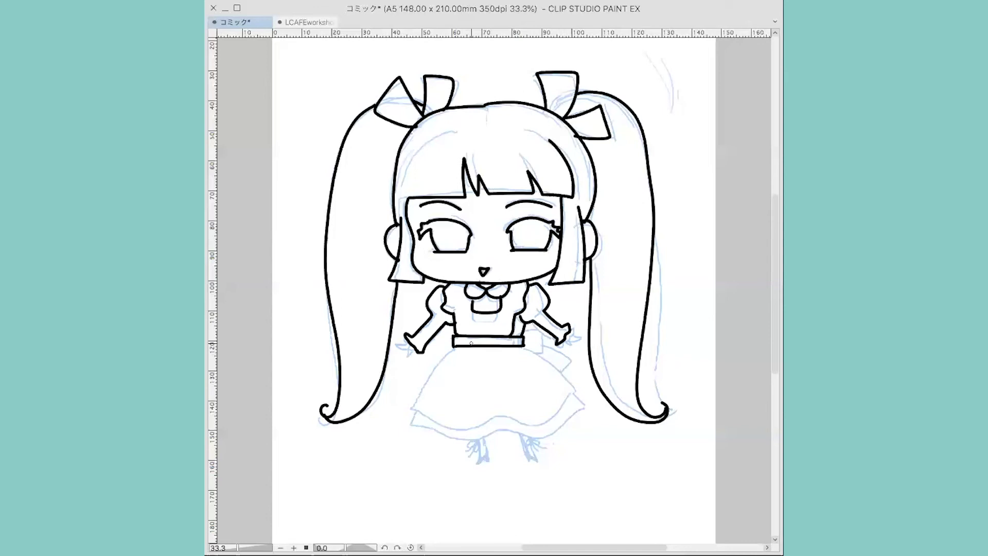
Step: Ink the flared apron skirt with its wavy hem and the underskirt layer below it
{"action": "mouse_move", "coordinate": [453, 347]}
{"action": "left_mouse_down"}
{"action": "mouse_move", "coordinate": [406, 405]}
{"action": "mouse_move", "coordinate": [472, 429]}
{"action": "mouse_move", "coordinate": [539, 423]}
{"action": "mouse_move", "coordinate": [585, 389]}
{"action": "left_mouse_up"}
{"action": "left_click_drag", "start_coordinate": [517, 344], "coordinate": [586, 389]}
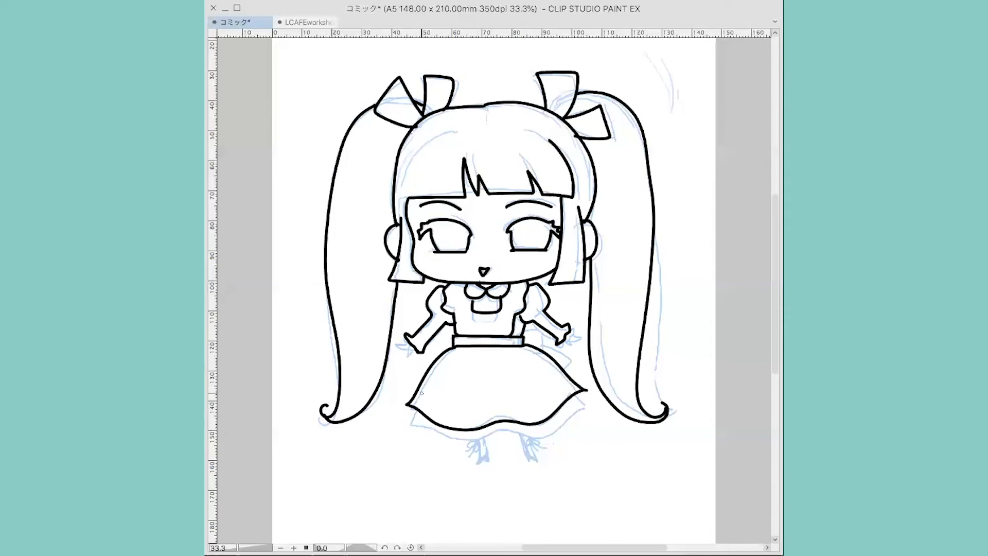
{"action": "mouse_move", "coordinate": [413, 408]}
{"action": "left_mouse_down"}
{"action": "mouse_move", "coordinate": [406, 416]}
{"action": "mouse_move", "coordinate": [448, 445]}
{"action": "mouse_move", "coordinate": [495, 446]}
{"action": "mouse_move", "coordinate": [596, 410]}
{"action": "left_mouse_up"}
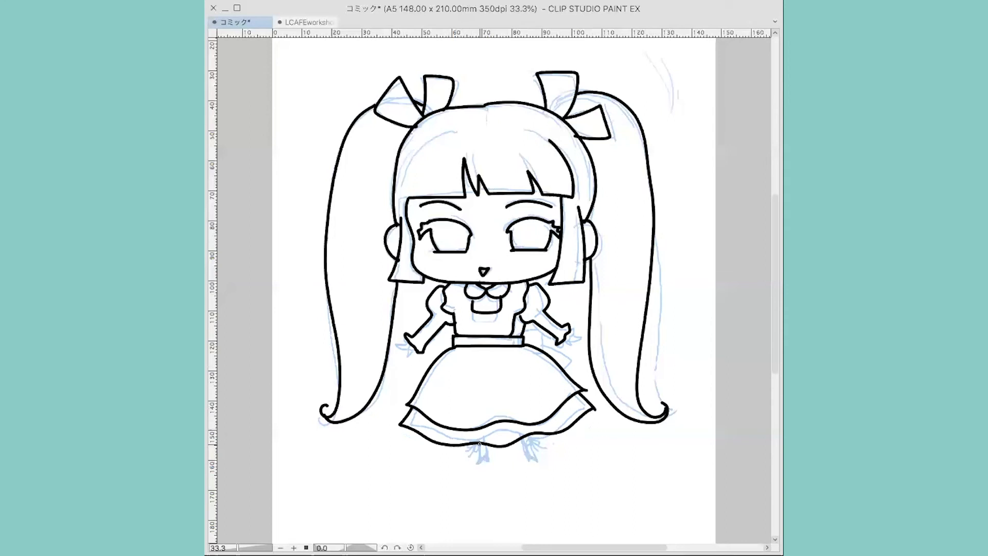
Step: Ink both lower legs in solid black with small shoe bows beneath the skirt
{"action": "mouse_move", "coordinate": [480, 443]}
{"action": "left_mouse_down"}
{"action": "mouse_move", "coordinate": [478, 465]}
{"action": "mouse_move", "coordinate": [487, 460]}
{"action": "left_mouse_up"}
{"action": "mouse_move", "coordinate": [521, 439]}
{"action": "left_mouse_down"}
{"action": "mouse_move", "coordinate": [538, 463]}
{"action": "mouse_move", "coordinate": [526, 458]}
{"action": "left_mouse_up"}
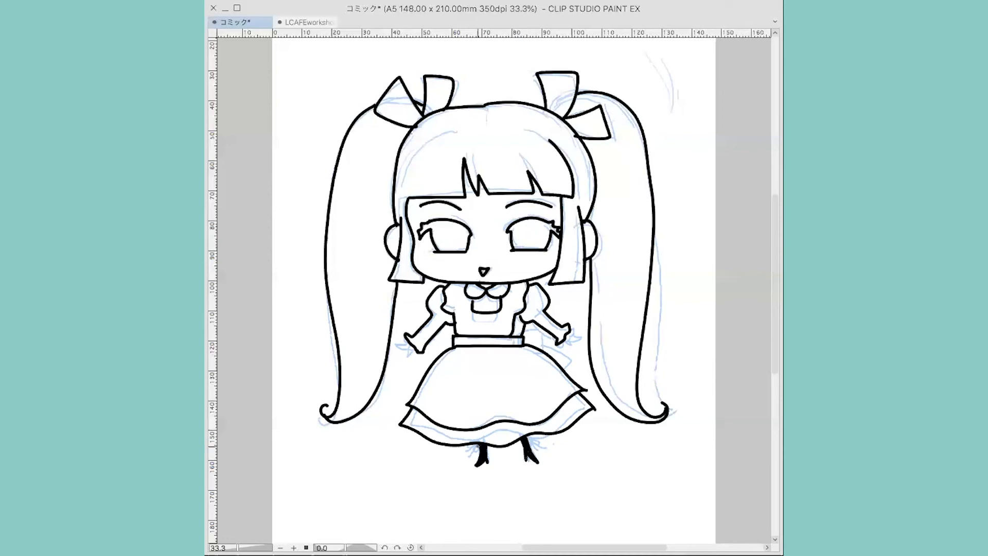
{"action": "mouse_move", "coordinate": [470, 448]}
{"action": "left_mouse_down"}
{"action": "mouse_move", "coordinate": [480, 450]}
{"action": "mouse_move", "coordinate": [471, 457]}
{"action": "left_mouse_up"}
{"action": "mouse_move", "coordinate": [535, 441]}
{"action": "left_mouse_down"}
{"action": "mouse_move", "coordinate": [527, 439]}
{"action": "mouse_move", "coordinate": [540, 445]}
{"action": "left_mouse_up"}
Step: Ink the small open hands at both cuffs and the apron bow behind the waist
{"action": "mouse_move", "coordinate": [406, 340]}
{"action": "left_mouse_down"}
{"action": "mouse_move", "coordinate": [401, 347]}
{"action": "mouse_move", "coordinate": [413, 350]}
{"action": "left_mouse_up"}
{"action": "mouse_move", "coordinate": [569, 328]}
{"action": "left_mouse_down"}
{"action": "mouse_move", "coordinate": [580, 332]}
{"action": "mouse_move", "coordinate": [570, 343]}
{"action": "left_mouse_up"}
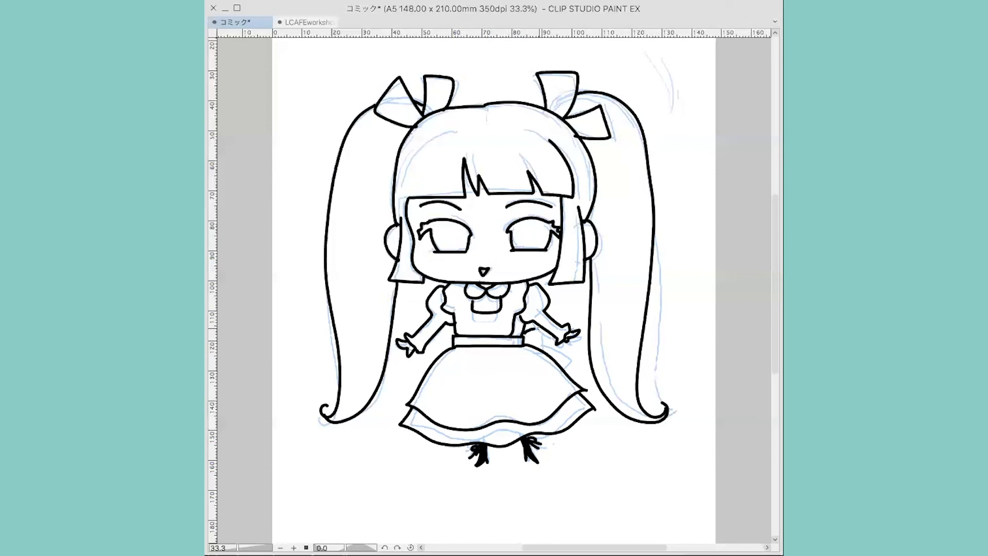
{"action": "mouse_move", "coordinate": [547, 331]}
{"action": "left_mouse_down"}
{"action": "mouse_move", "coordinate": [545, 352]}
{"action": "mouse_move", "coordinate": [577, 362]}
{"action": "mouse_move", "coordinate": [567, 373]}
{"action": "left_mouse_up"}
Step: Draw a large and a small round highlight in each eye, with curved lines dividing the lower irises
{"action": "mouse_move", "coordinate": [433, 239]}
{"action": "left_mouse_down"}
{"action": "mouse_move", "coordinate": [440, 230]}
{"action": "mouse_move", "coordinate": [434, 240]}
{"action": "mouse_move", "coordinate": [461, 244]}
{"action": "left_mouse_up"}
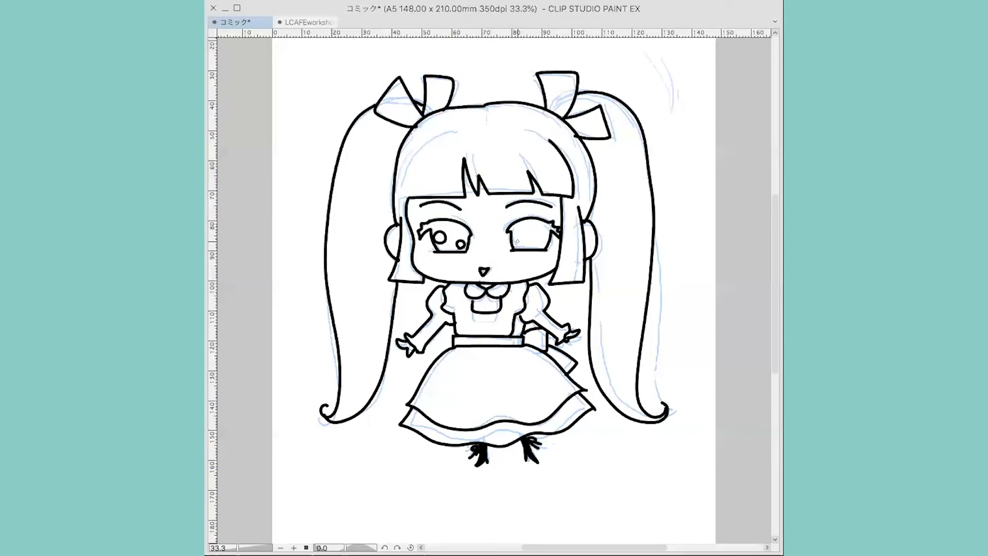
{"action": "left_click_drag", "start_coordinate": [517, 241], "coordinate": [523, 229]}
{"action": "left_click_drag", "start_coordinate": [535, 244], "coordinate": [537, 244]}
{"action": "left_click_drag", "start_coordinate": [443, 244], "coordinate": [457, 245]}
{"action": "left_click_drag", "start_coordinate": [523, 241], "coordinate": [536, 245]}
{"action": "left_click_drag", "start_coordinate": [543, 240], "coordinate": [546, 236]}
Step: Fill the upper lids and irises of both eyes black around the highlights, and hide the blue sketch
{"action": "left_click_drag", "start_coordinate": [420, 234], "coordinate": [463, 226]}
{"action": "left_click", "coordinate": [449, 237]}
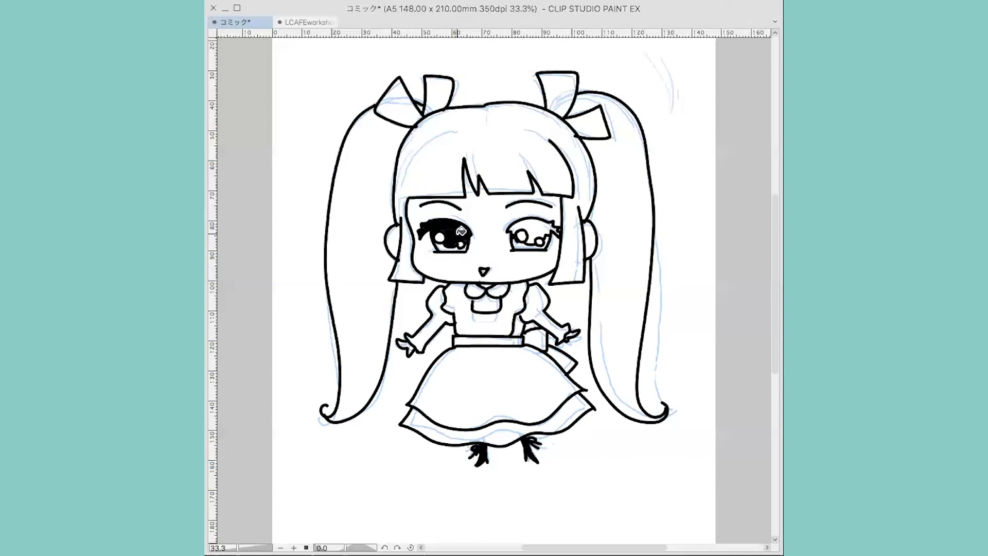
{"action": "left_click", "coordinate": [461, 231]}
{"action": "left_click", "coordinate": [536, 226]}
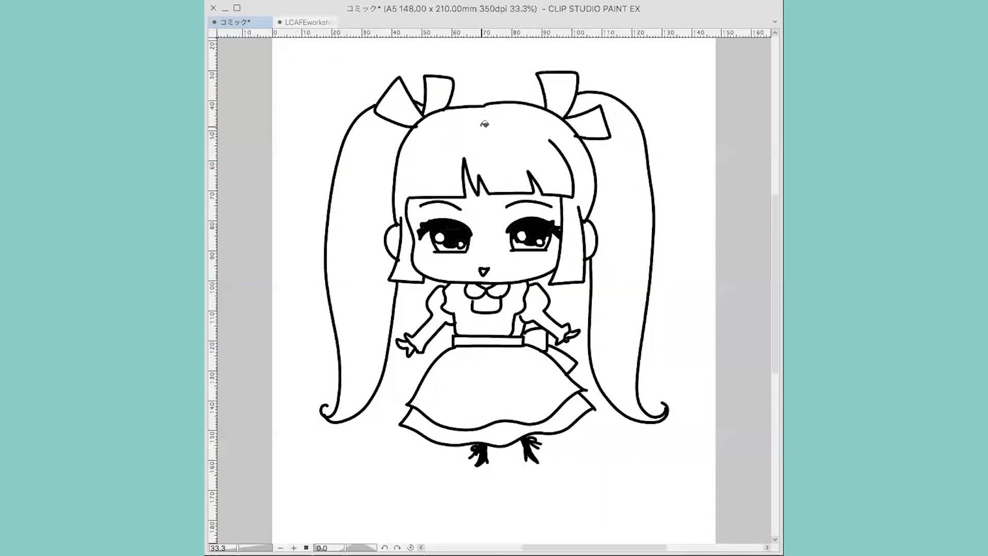
Step: Fill the head hair and both ponytails with solid black
{"action": "left_click", "coordinate": [480, 124]}
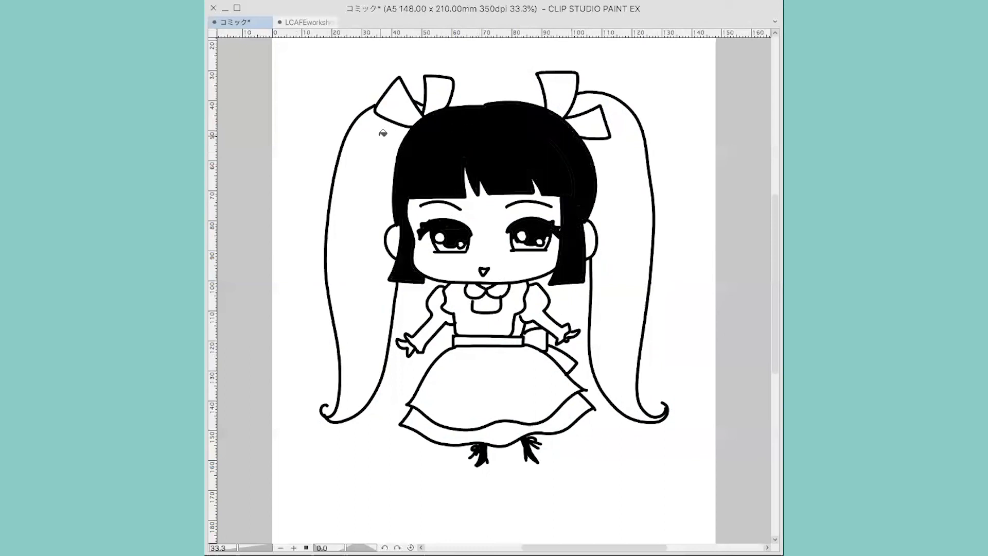
{"action": "left_click", "coordinate": [383, 133]}
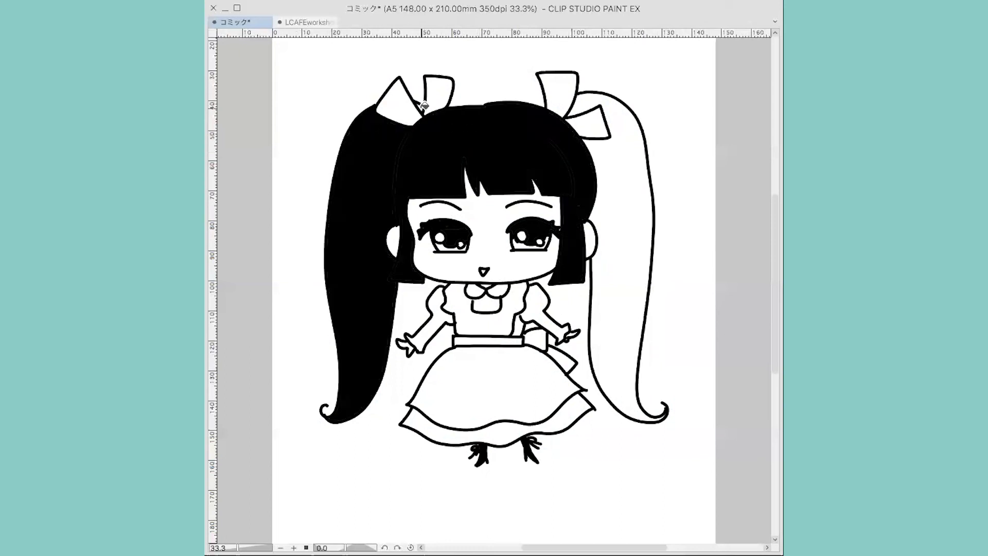
{"action": "left_click", "coordinate": [596, 97]}
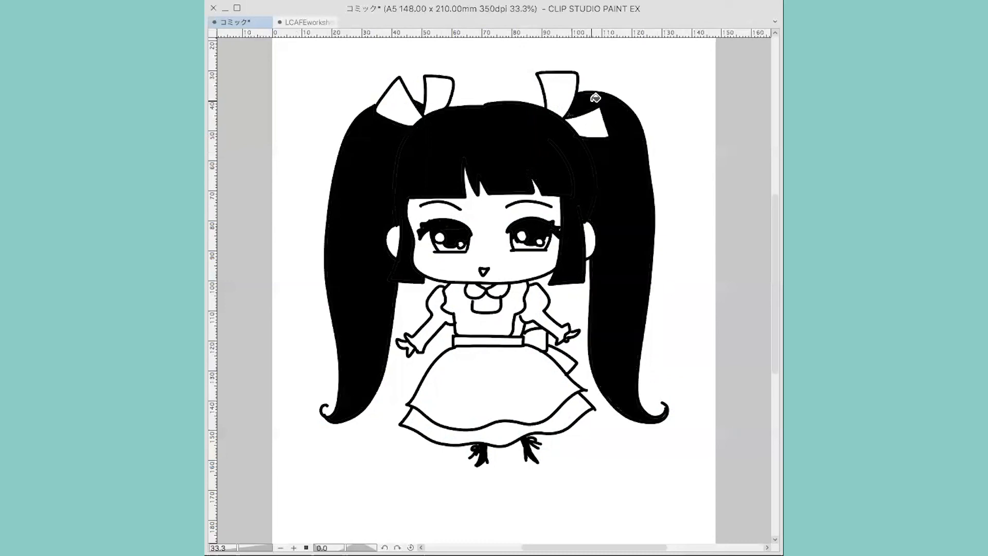
Step: Fill the sleeves, necktie, bodice side and underskirt with solid black, leaving the apron white
{"action": "left_click", "coordinate": [443, 312]}
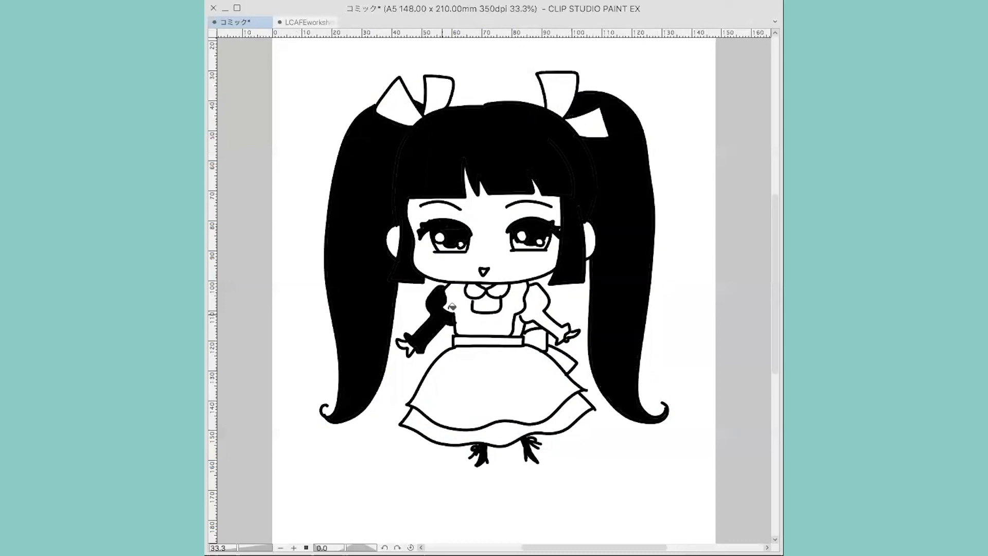
{"action": "left_click", "coordinate": [536, 297]}
{"action": "left_click", "coordinate": [523, 320]}
{"action": "left_click", "coordinate": [487, 303]}
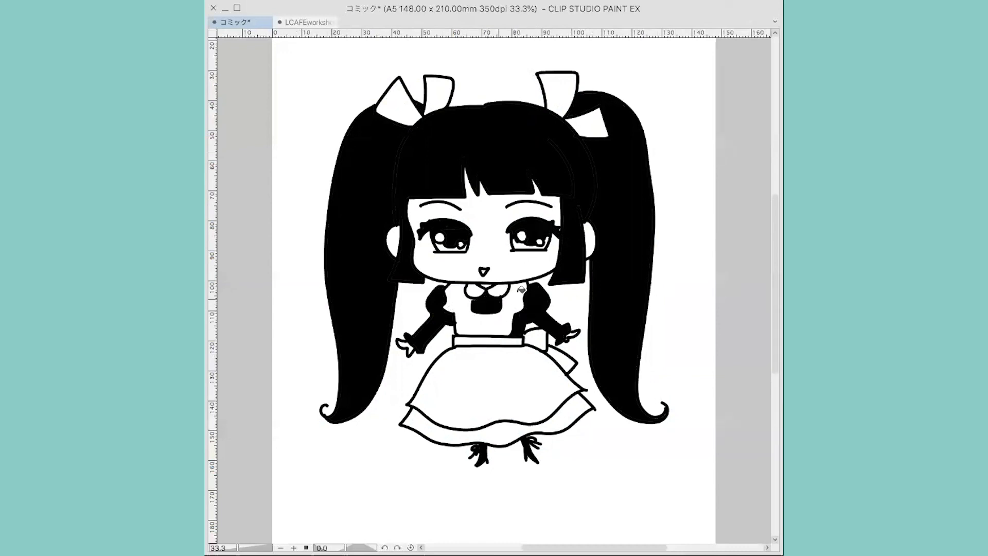
{"action": "left_click", "coordinate": [451, 412]}
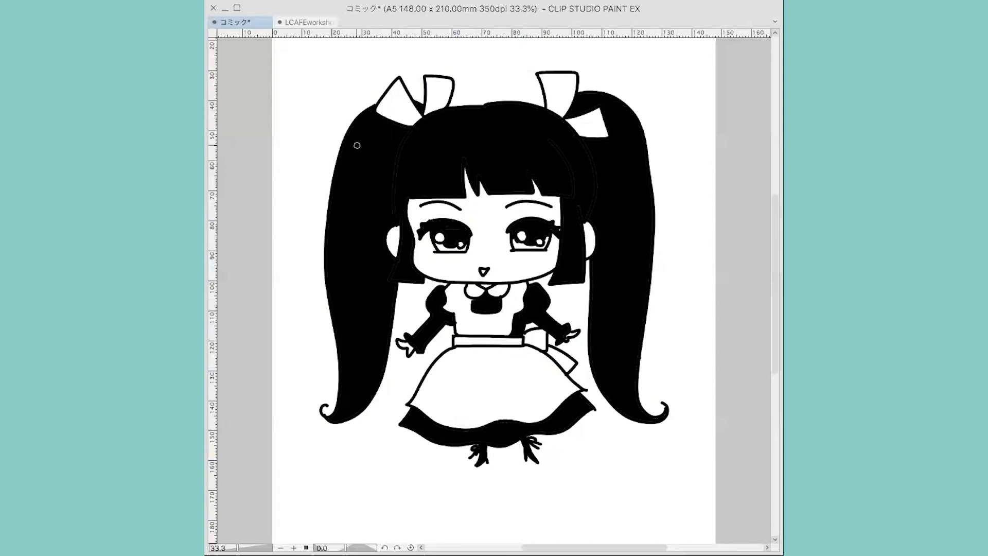
Step: Add white shine marks, one oval followed by two small dots, on both ponytails and the fringe
{"action": "mouse_move", "coordinate": [360, 140]}
{"action": "left_mouse_down"}
{"action": "mouse_move", "coordinate": [348, 166]}
{"action": "mouse_move", "coordinate": [362, 164]}
{"action": "left_mouse_up"}
{"action": "left_click_drag", "start_coordinate": [355, 146], "coordinate": [342, 167]}
{"action": "mouse_move", "coordinate": [356, 144]}
{"action": "left_mouse_down"}
{"action": "mouse_move", "coordinate": [348, 162]}
{"action": "mouse_move", "coordinate": [362, 164]}
{"action": "mouse_move", "coordinate": [347, 163]}
{"action": "left_mouse_up"}
{"action": "left_click_drag", "start_coordinate": [353, 150], "coordinate": [352, 153]}
{"action": "left_click", "coordinate": [362, 157]}
{"action": "left_click", "coordinate": [373, 160]}
{"action": "left_click_drag", "start_coordinate": [414, 171], "coordinate": [416, 172]}
{"action": "left_click", "coordinate": [428, 175]}
{"action": "left_click", "coordinate": [440, 175]}
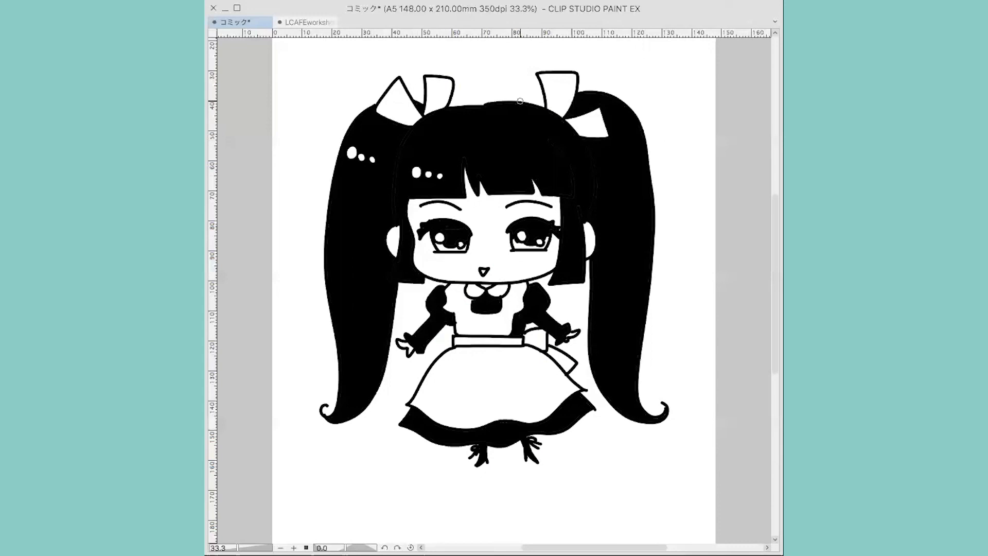
{"action": "left_click_drag", "start_coordinate": [636, 147], "coordinate": [637, 153]}
{"action": "left_click", "coordinate": [627, 158]}
{"action": "left_click", "coordinate": [618, 160]}
Step: Paint small white heart-shaped highlights in the dark pupils of the eyes
{"action": "left_click", "coordinate": [530, 238]}
{"action": "left_click", "coordinate": [530, 237]}
{"action": "left_click", "coordinate": [532, 237]}
Step: Draw black stripes across all the hair ribbon loops on both sides of the head
{"action": "left_click_drag", "start_coordinate": [386, 93], "coordinate": [385, 119]}
{"action": "mouse_move", "coordinate": [399, 79]}
{"action": "left_mouse_down"}
{"action": "mouse_move", "coordinate": [396, 120]}
{"action": "mouse_move", "coordinate": [417, 126]}
{"action": "left_mouse_up"}
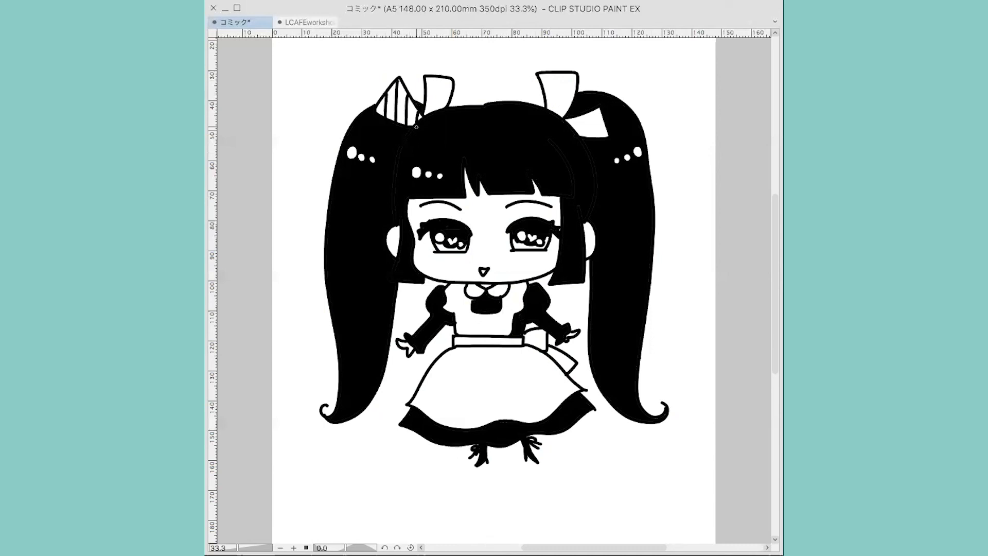
{"action": "left_click_drag", "start_coordinate": [437, 77], "coordinate": [428, 101]}
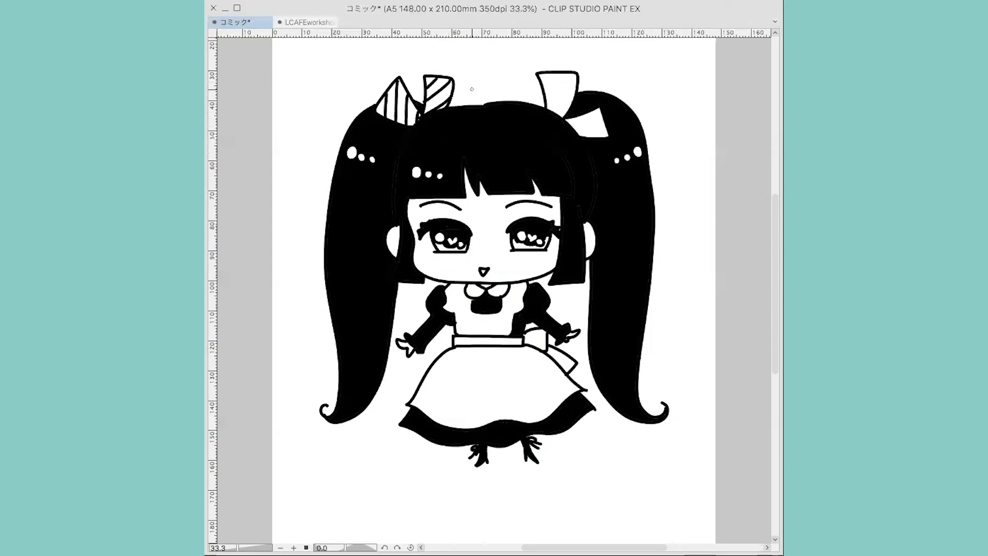
{"action": "scroll", "coordinate": [472, 89], "scroll_direction": "down", "scroll_amount": 1}
{"action": "mouse_move", "coordinate": [558, 74]}
{"action": "left_mouse_down"}
{"action": "mouse_move", "coordinate": [575, 90]}
{"action": "mouse_move", "coordinate": [560, 109]}
{"action": "mouse_move", "coordinate": [572, 128]}
{"action": "left_mouse_up"}
{"action": "mouse_move", "coordinate": [583, 114]}
{"action": "left_mouse_down"}
{"action": "mouse_move", "coordinate": [584, 138]}
{"action": "mouse_move", "coordinate": [601, 137]}
{"action": "left_mouse_up"}
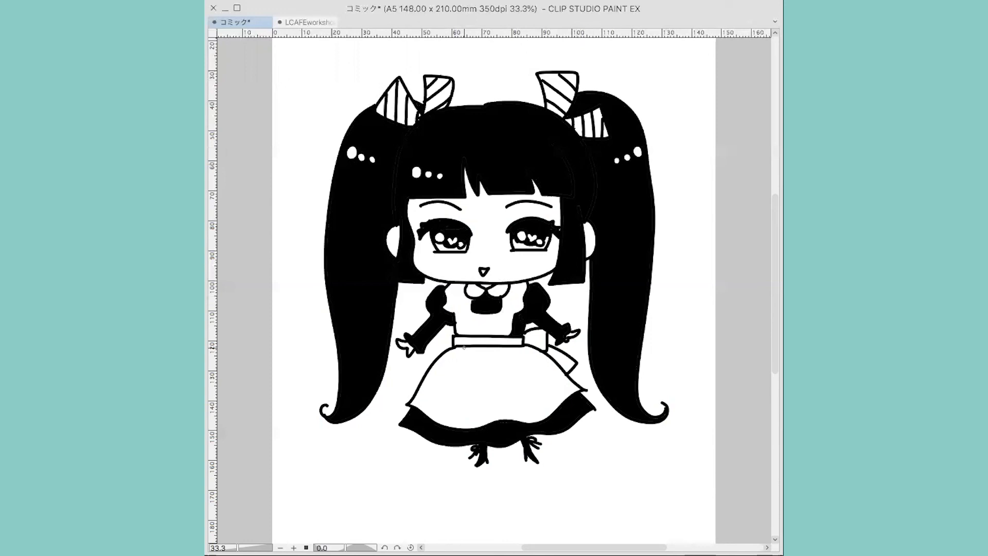
Step: Draw gathered fold lines on the apron skirt below the waistband and three short blush strokes on each cheek
{"action": "mouse_move", "coordinate": [460, 348]}
{"action": "left_mouse_down"}
{"action": "mouse_move", "coordinate": [457, 367]}
{"action": "mouse_move", "coordinate": [465, 360]}
{"action": "mouse_move", "coordinate": [488, 373]}
{"action": "mouse_move", "coordinate": [530, 371]}
{"action": "left_mouse_up"}
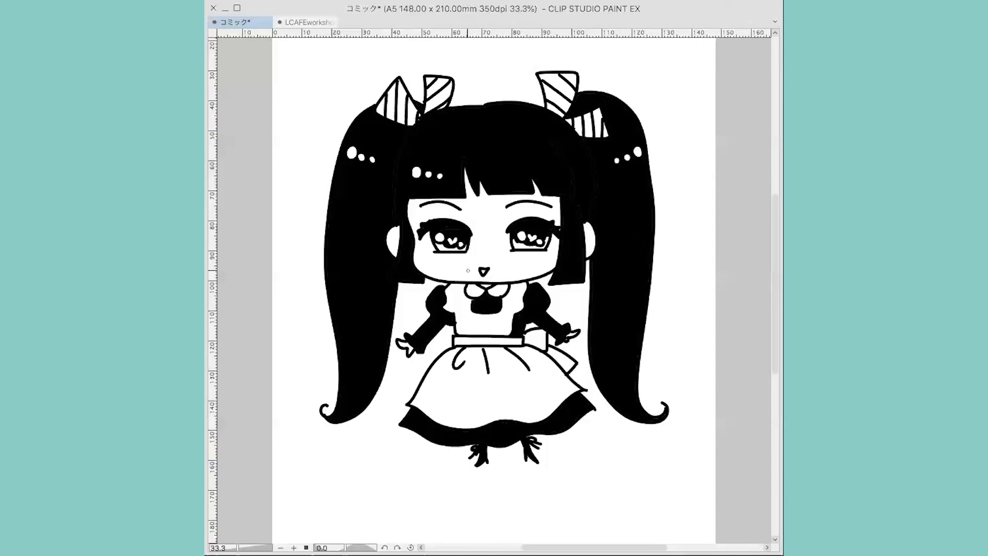
{"action": "left_click_drag", "start_coordinate": [431, 259], "coordinate": [440, 266]}
{"action": "left_click_drag", "start_coordinate": [532, 257], "coordinate": [542, 266]}
Step: Smooth the hair's top outline between the striped ribbon and the centre of the crown with a black stroke
{"action": "left_click_drag", "start_coordinate": [437, 110], "coordinate": [483, 106]}
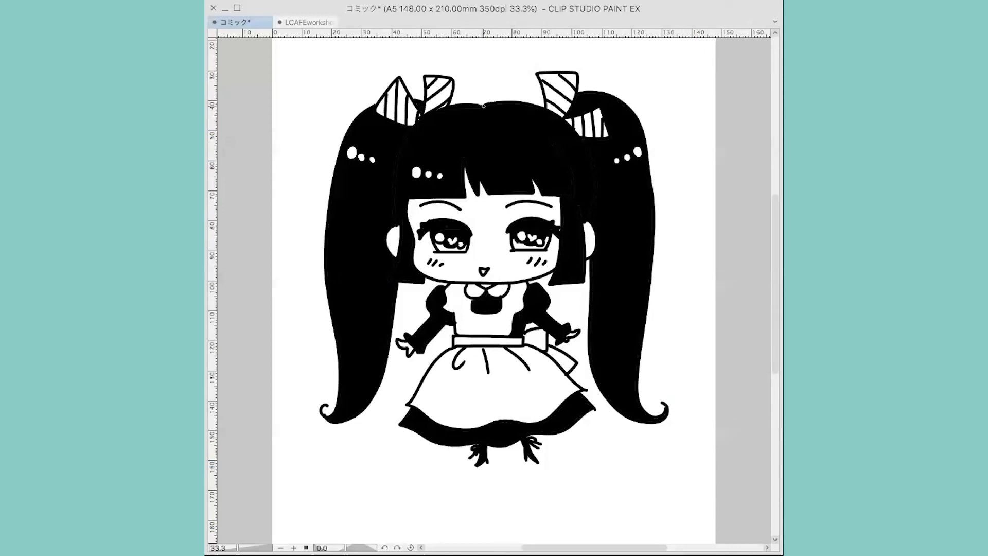